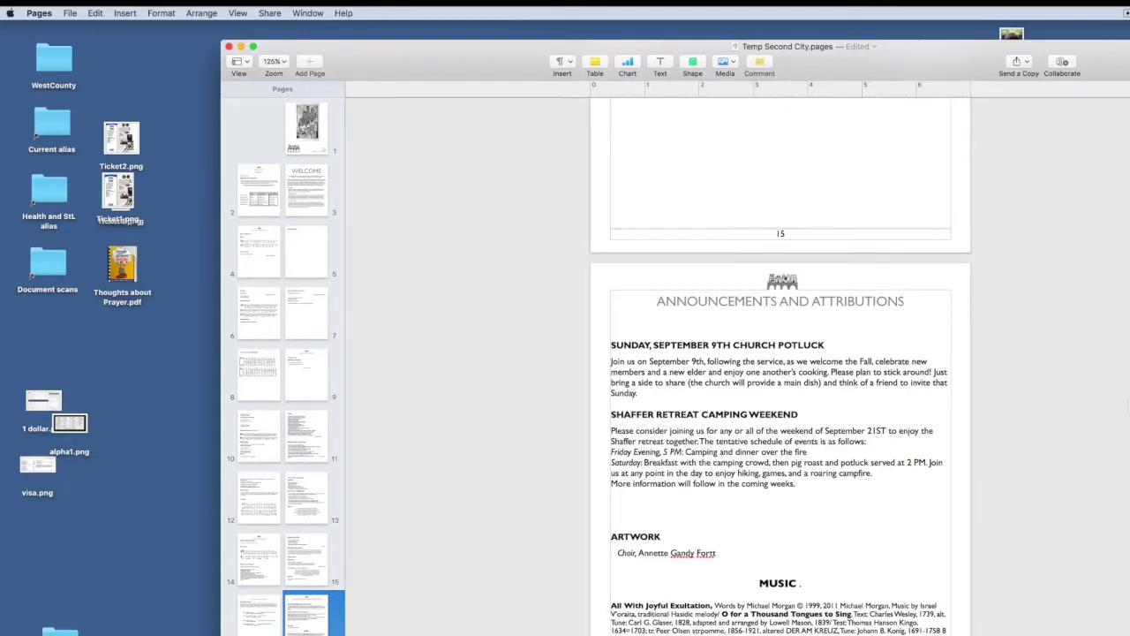
- Define the heading "Sunday, September 9th Church Potluck" on the Announcements and Attributions page as placeholder text
{"action": "left_click", "coordinate": [824, 344]}
{"action": "left_click_drag", "start_coordinate": [823, 344], "coordinate": [604, 341]}
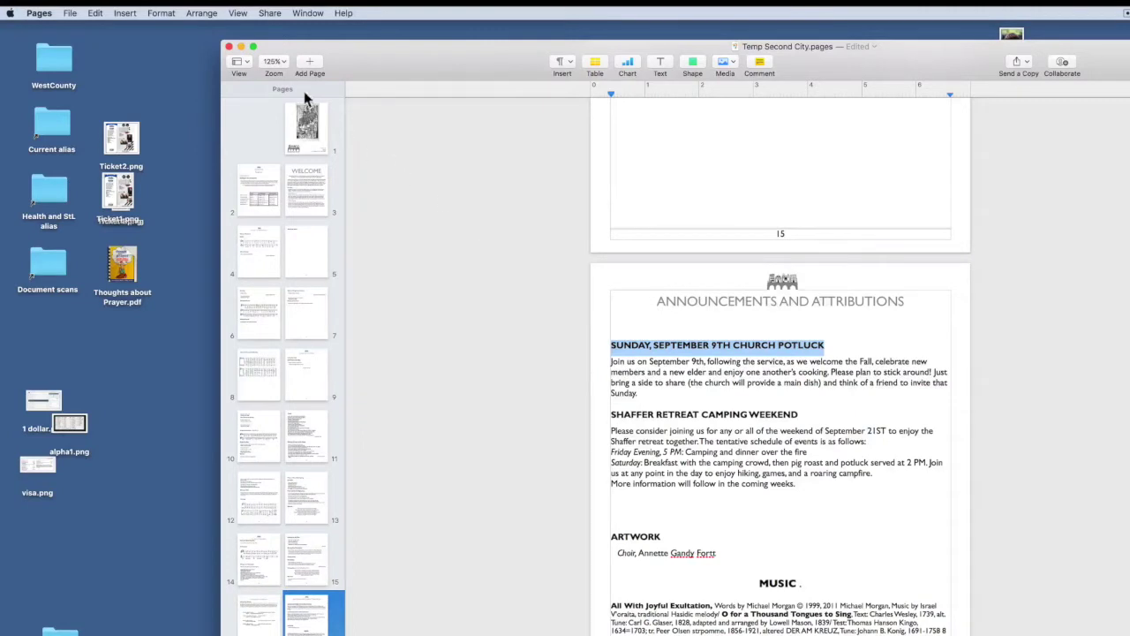
{"action": "left_click", "coordinate": [159, 14]}
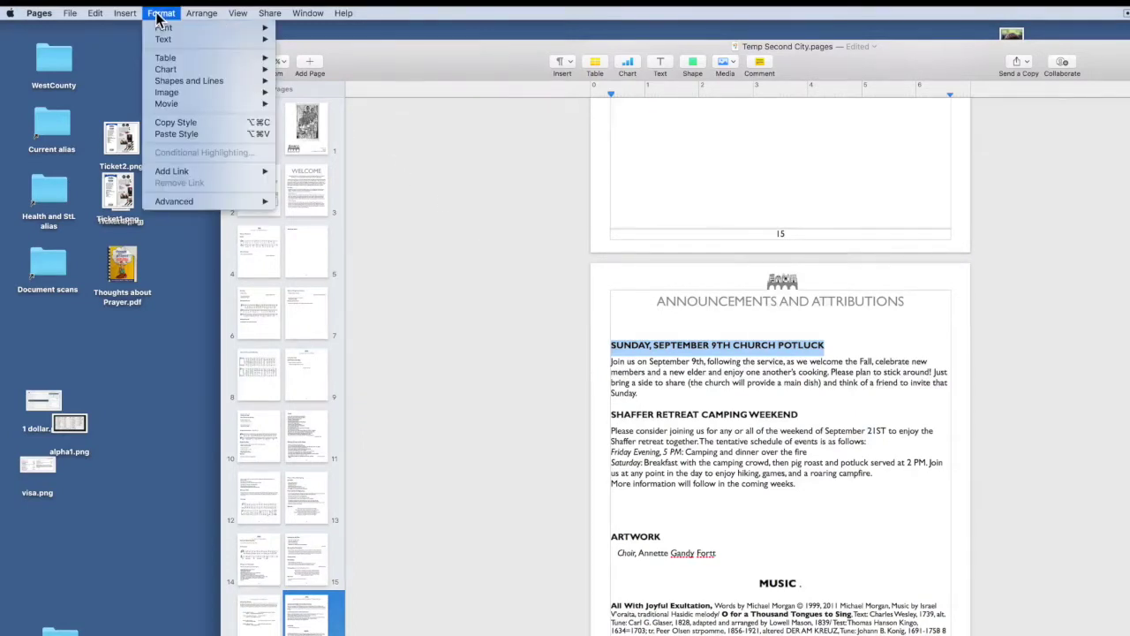
{"action": "mouse_move", "coordinate": [247, 207]}
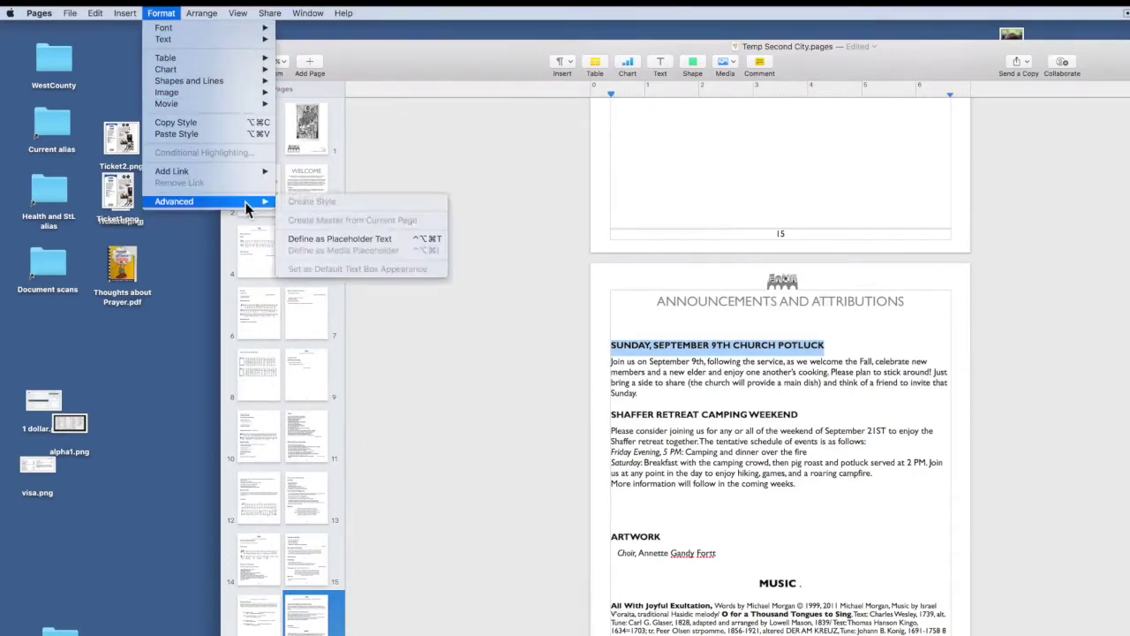
{"action": "left_click", "coordinate": [337, 239]}
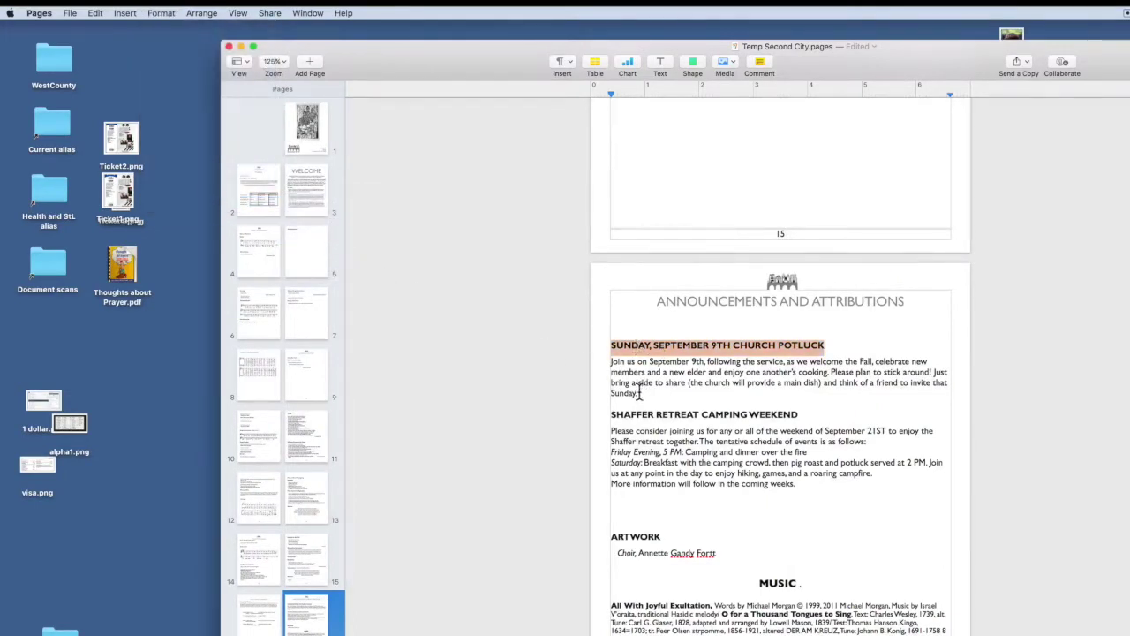
- Define the paragraph under the church potluck heading as placeholder text
{"action": "left_click_drag", "start_coordinate": [637, 393], "coordinate": [607, 363]}
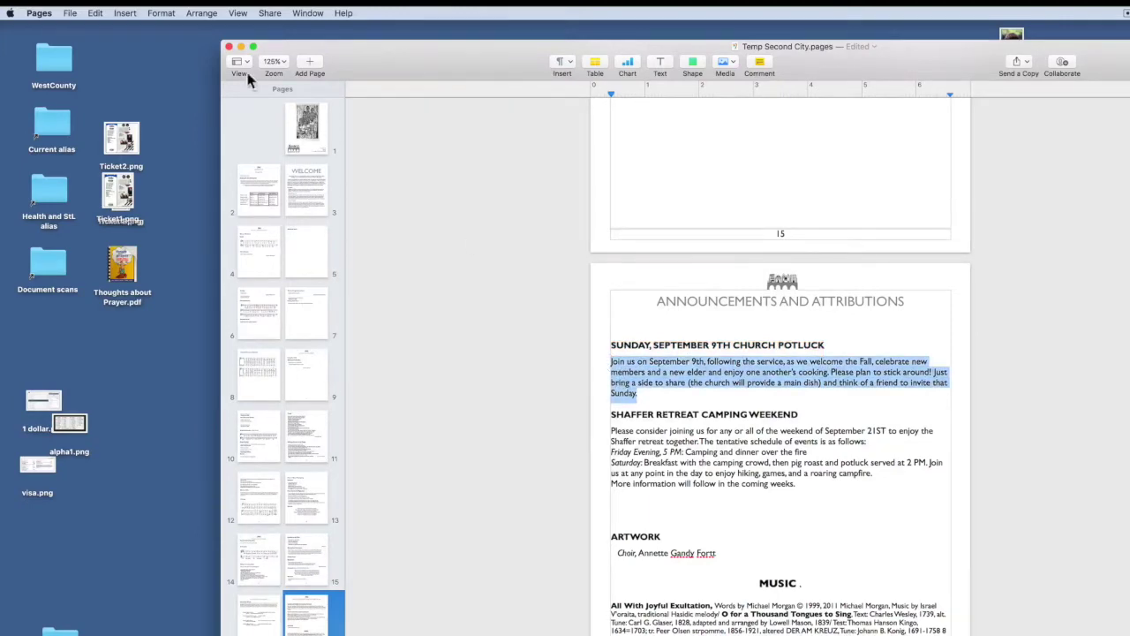
{"action": "left_click", "coordinate": [161, 13]}
{"action": "mouse_move", "coordinate": [231, 201]}
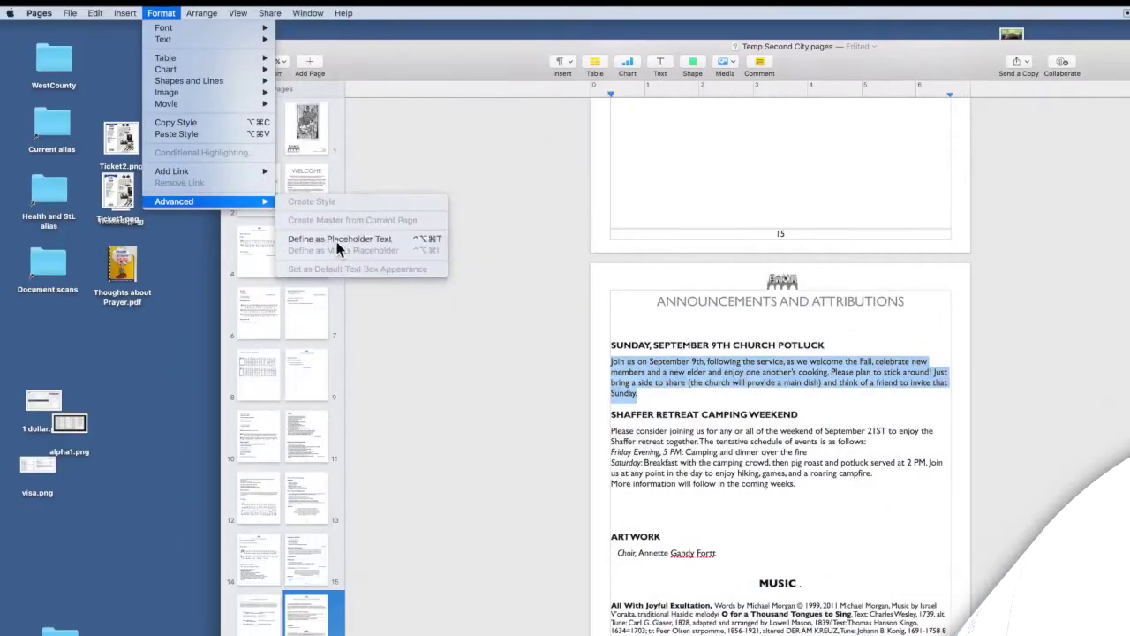
{"action": "left_click", "coordinate": [674, 547]}
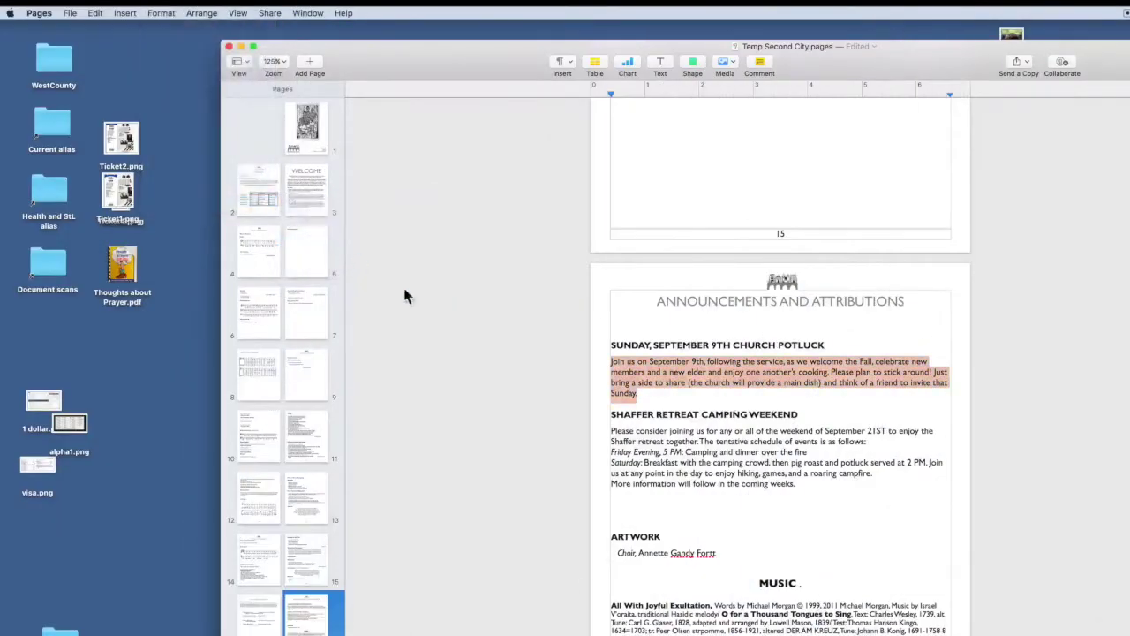
- Define the heading "Shaffer Retreat Camping Weekend" as placeholder text
{"action": "left_click", "coordinate": [807, 415]}
{"action": "left_click_drag", "start_coordinate": [807, 414], "coordinate": [592, 415]}
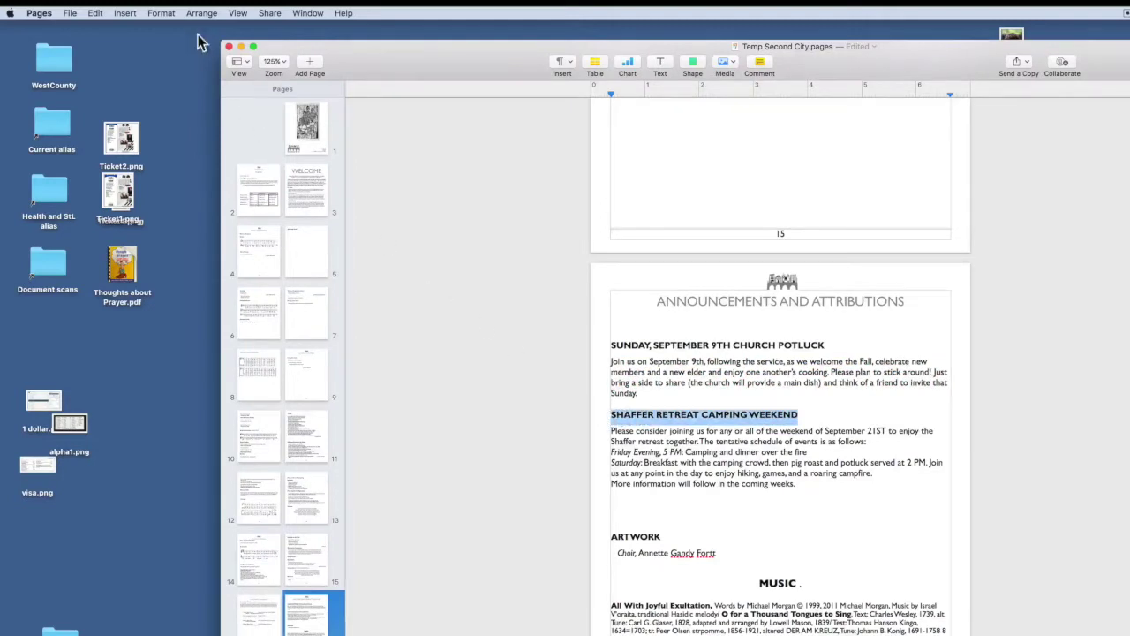
{"action": "left_click", "coordinate": [161, 12]}
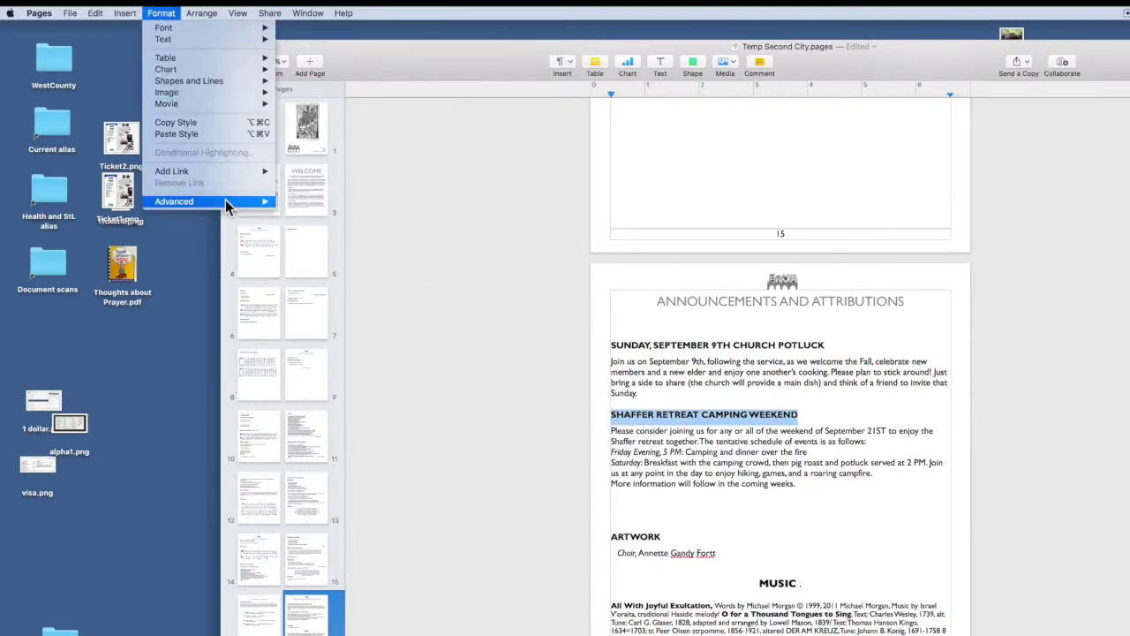
{"action": "mouse_move", "coordinate": [225, 202]}
{"action": "left_click", "coordinate": [348, 236]}
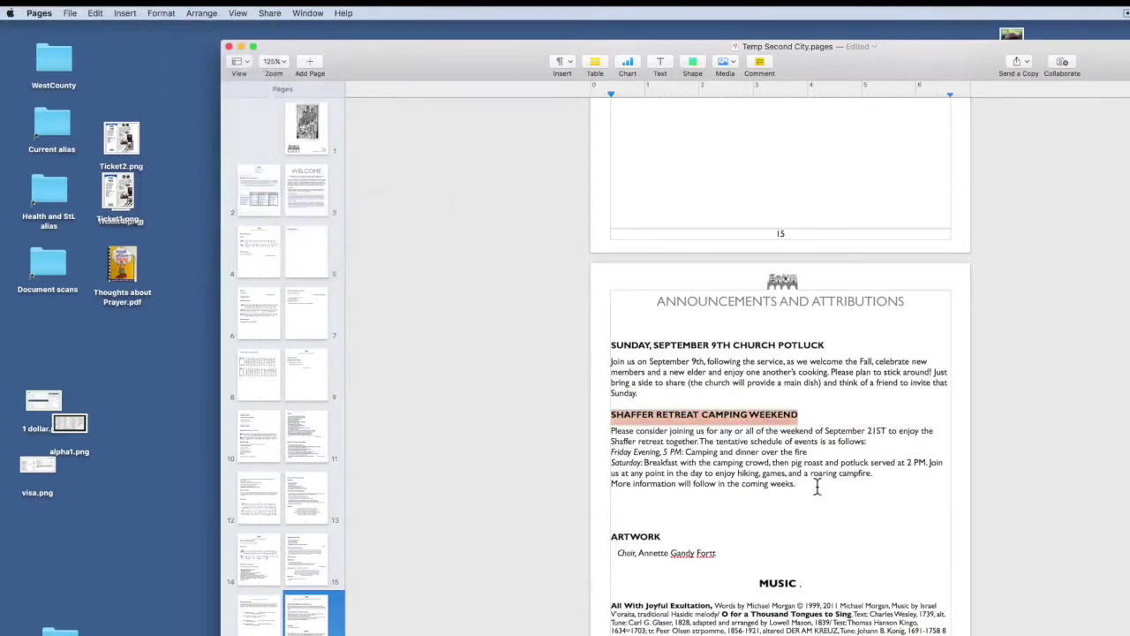
- Define the whole description under the Shaffer retreat heading, including the Friday and Saturday schedule, as placeholder text
{"action": "left_click_drag", "start_coordinate": [794, 484], "coordinate": [600, 429]}
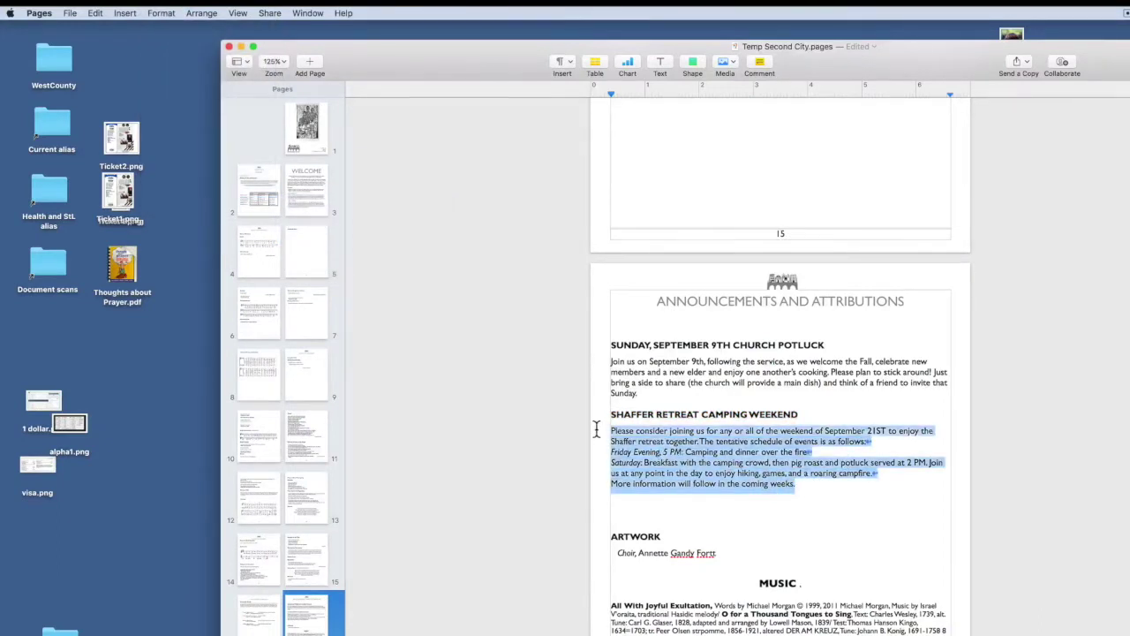
{"action": "left_click", "coordinate": [161, 12]}
{"action": "mouse_move", "coordinate": [206, 201]}
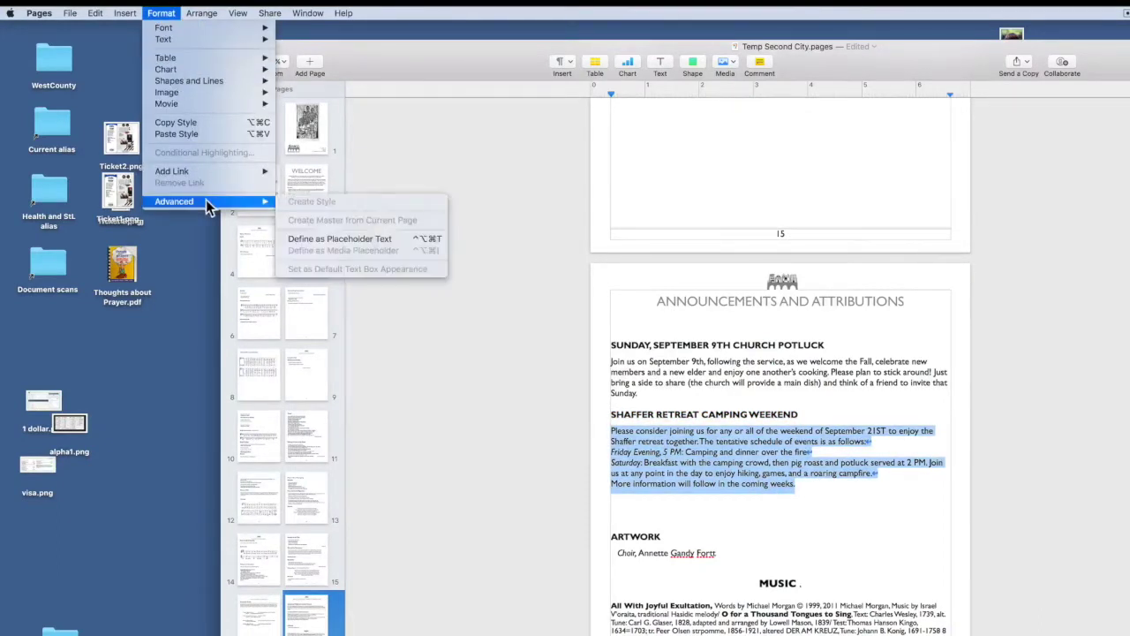
{"action": "left_click", "coordinate": [343, 239]}
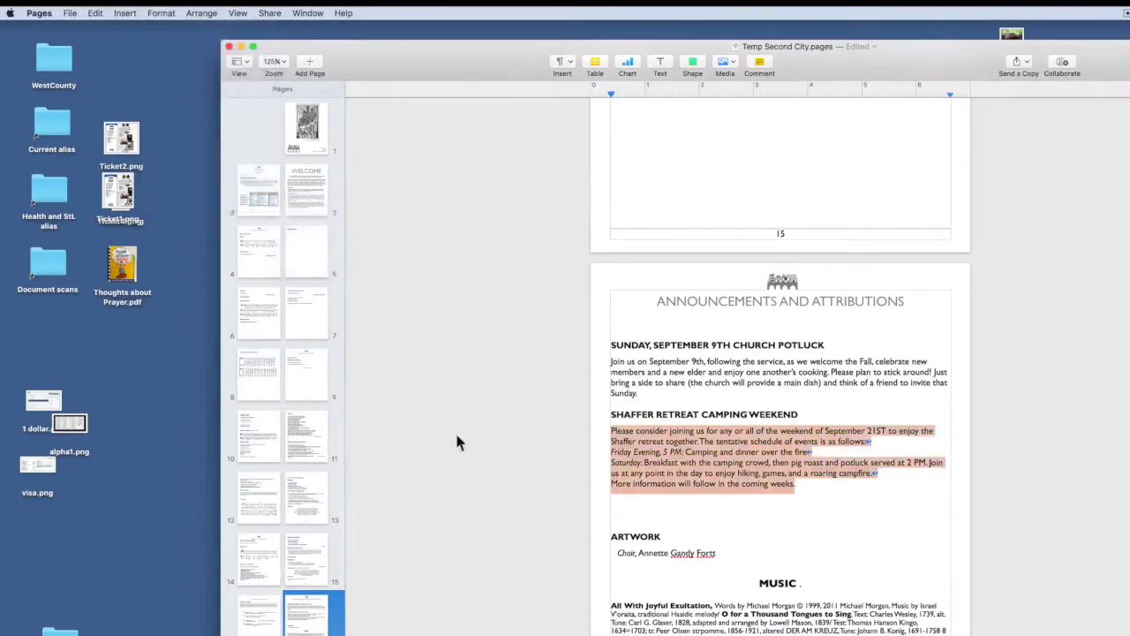
- Define the credits paragraph under the Music heading, starting with "All With Joyful Exultation", as placeholder text
{"action": "left_click", "coordinate": [763, 615]}
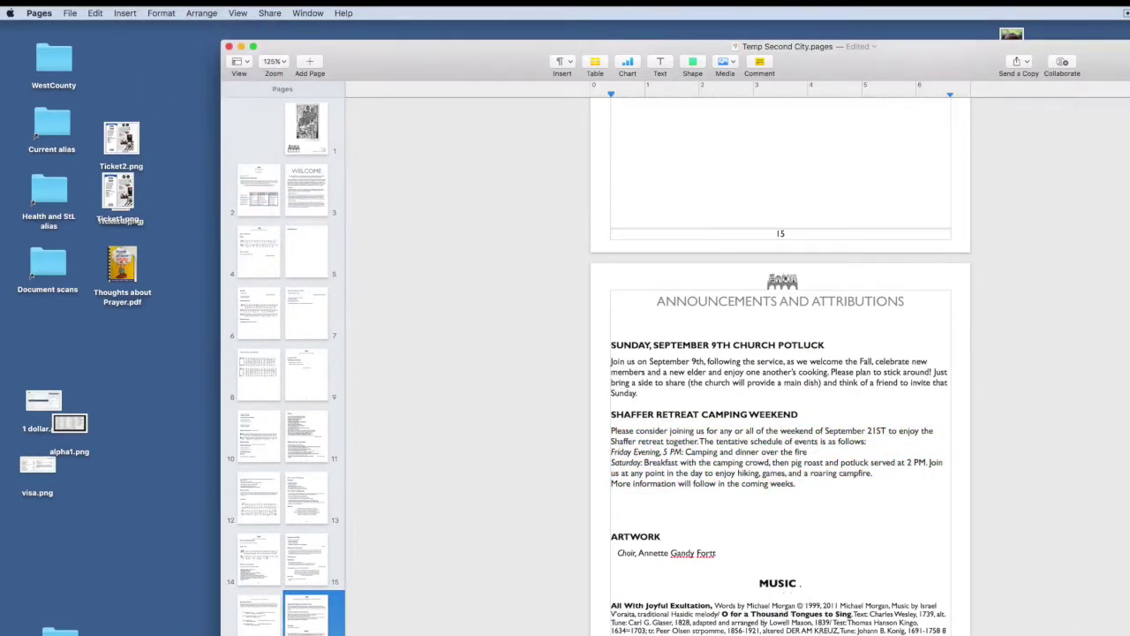
{"action": "left_click_drag", "start_coordinate": [619, 635], "coordinate": [599, 610]}
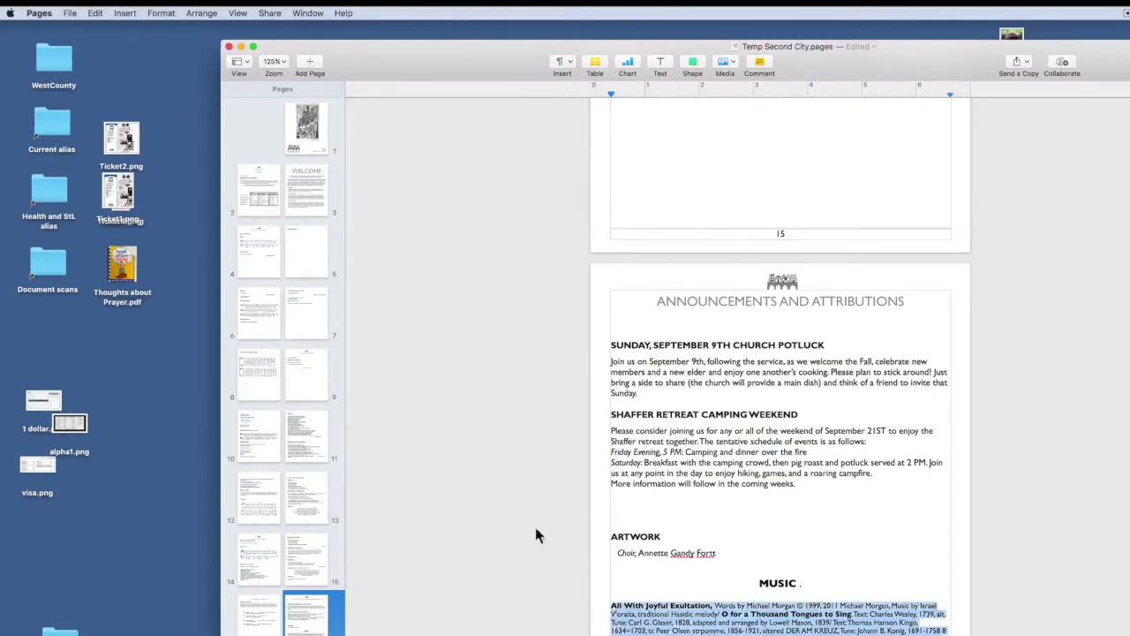
{"action": "left_click", "coordinate": [151, 14]}
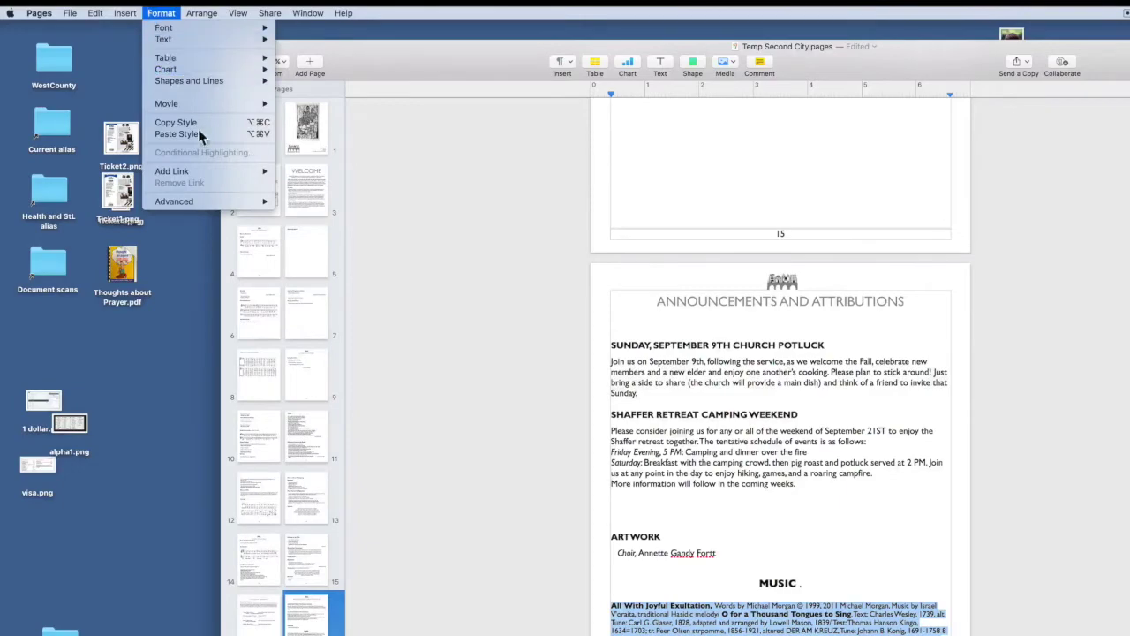
{"action": "mouse_move", "coordinate": [231, 201]}
{"action": "left_click", "coordinate": [347, 238]}
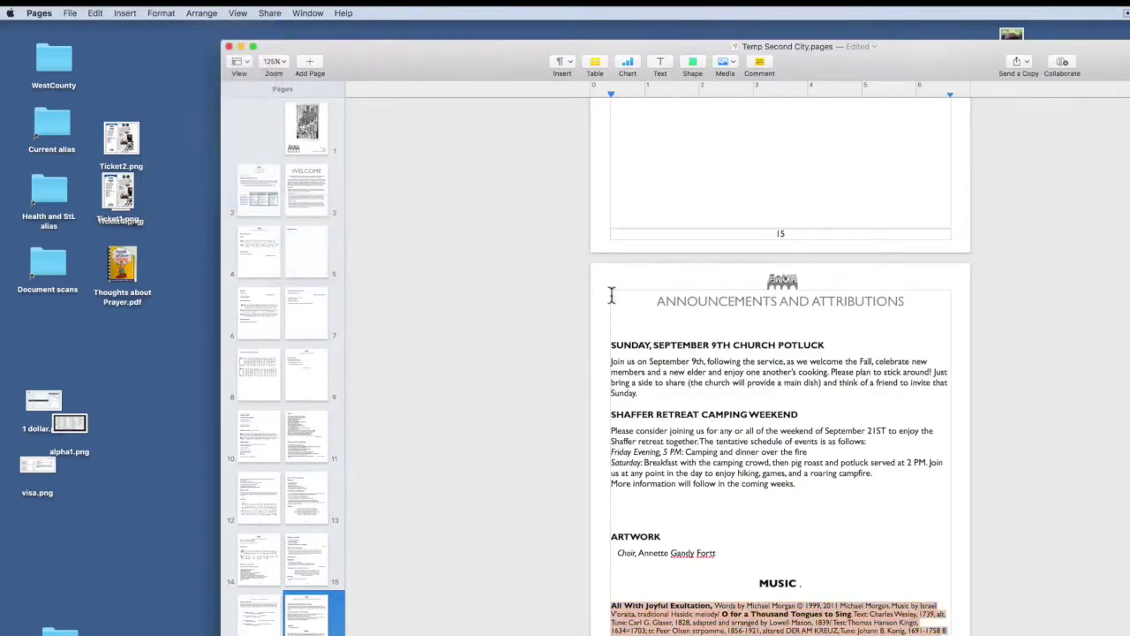
- Check the media placeholder setting of the Acclamation sheet music image on the Liturgy of the Table page
{"action": "scroll", "coordinate": [682, 309], "scroll_direction": "up", "scroll_amount": 10}
{"action": "scroll", "coordinate": [682, 333], "scroll_direction": "up", "scroll_amount": 10}
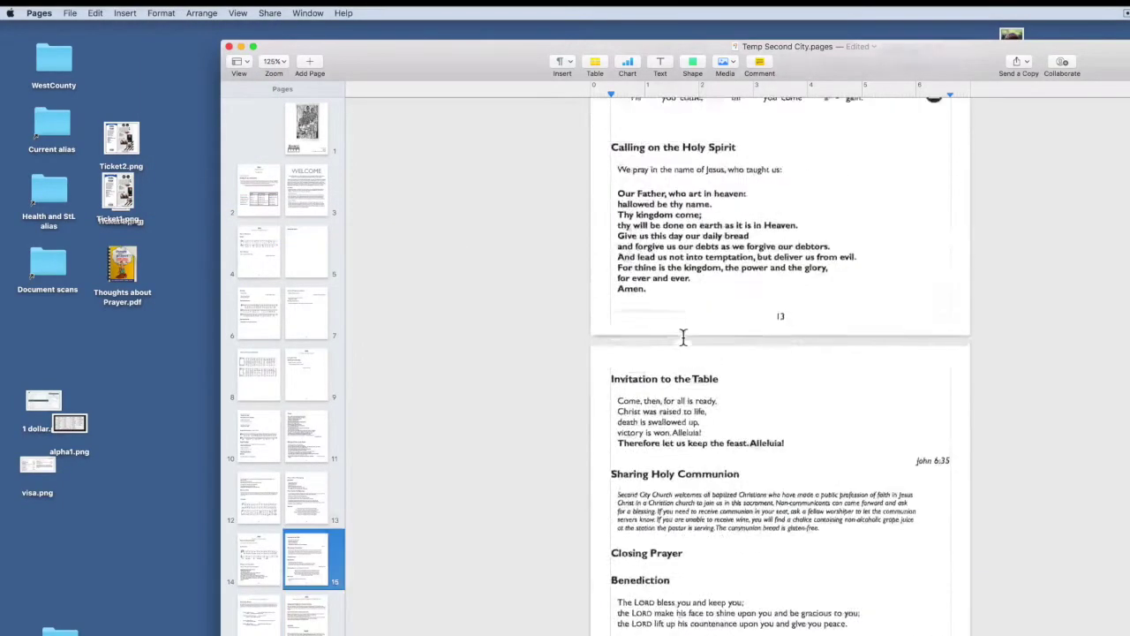
{"action": "scroll", "coordinate": [684, 349], "scroll_direction": "down", "scroll_amount": 3}
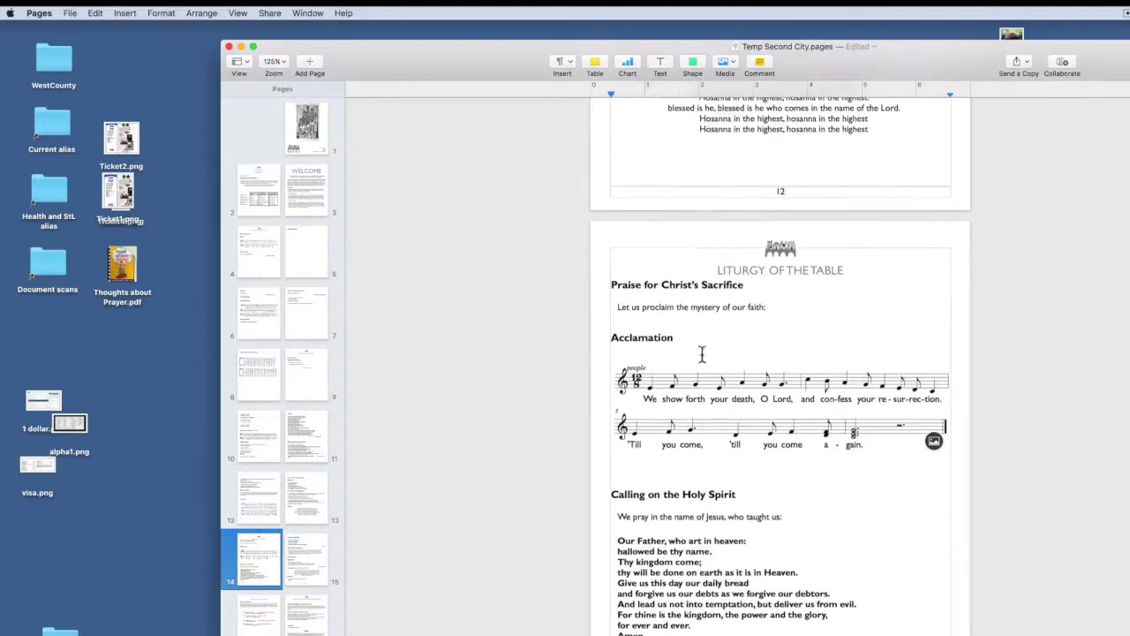
{"action": "left_click", "coordinate": [768, 405]}
{"action": "left_click", "coordinate": [164, 13]}
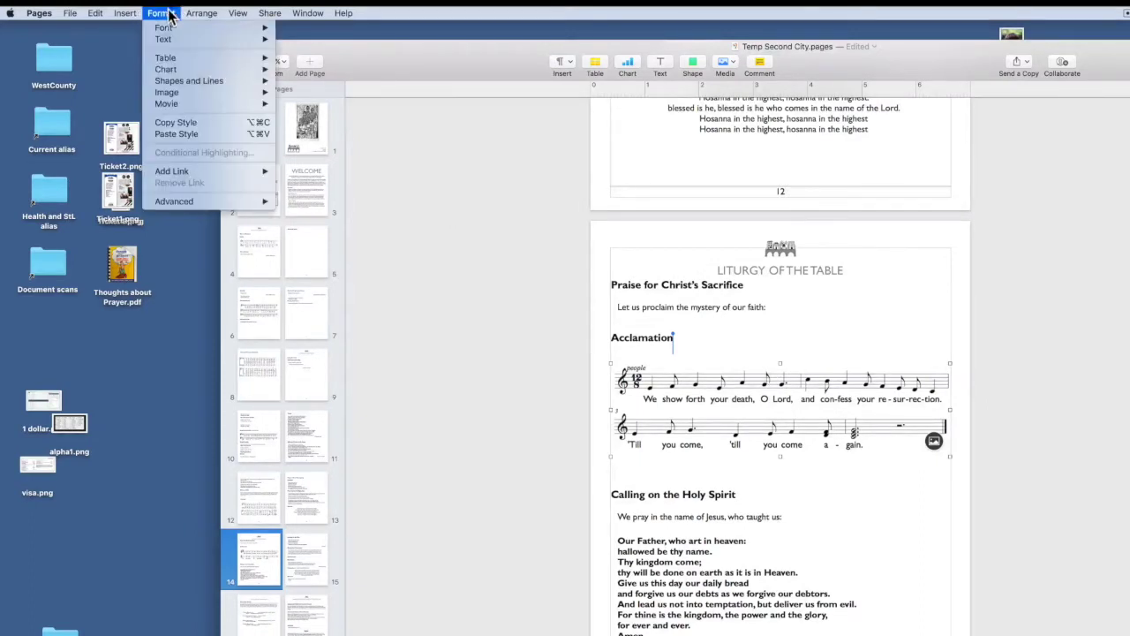
{"action": "mouse_move", "coordinate": [250, 200]}
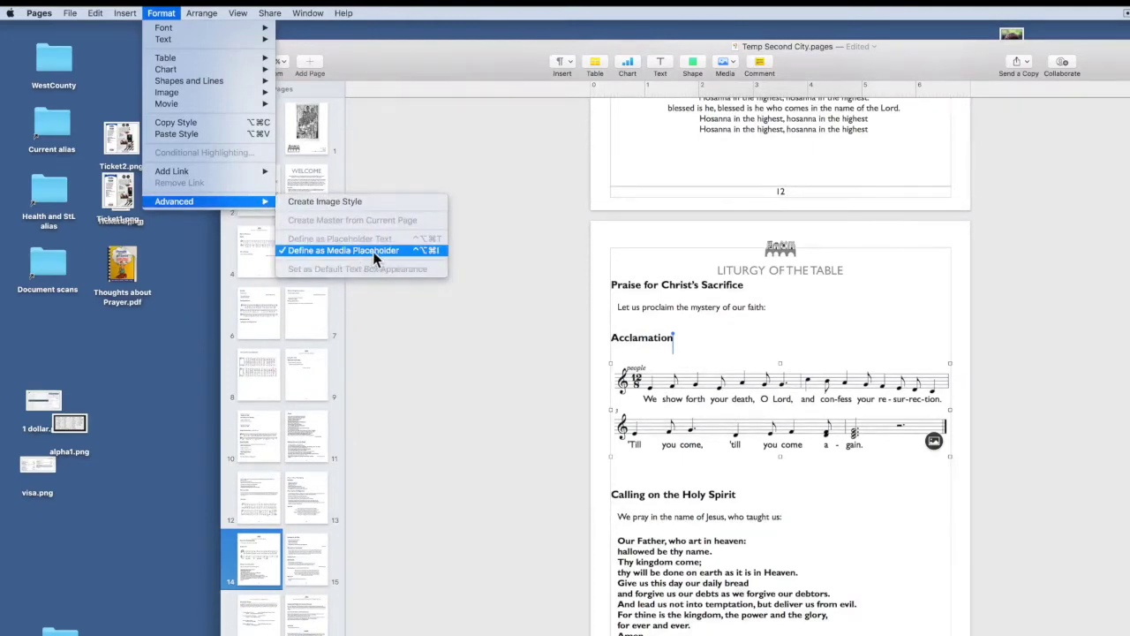
{"action": "left_click", "coordinate": [774, 322]}
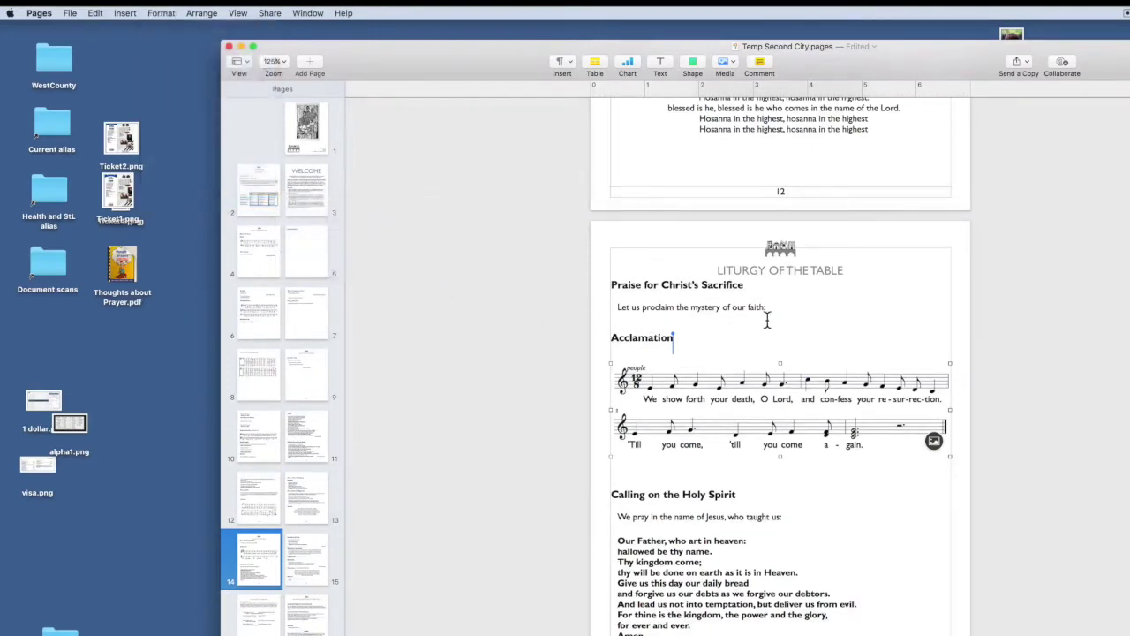
- Try replacing the Acclamation media placeholder with alpha1.png and with a picture from the Photos library, undoing each replacement
{"action": "left_click", "coordinate": [934, 442]}
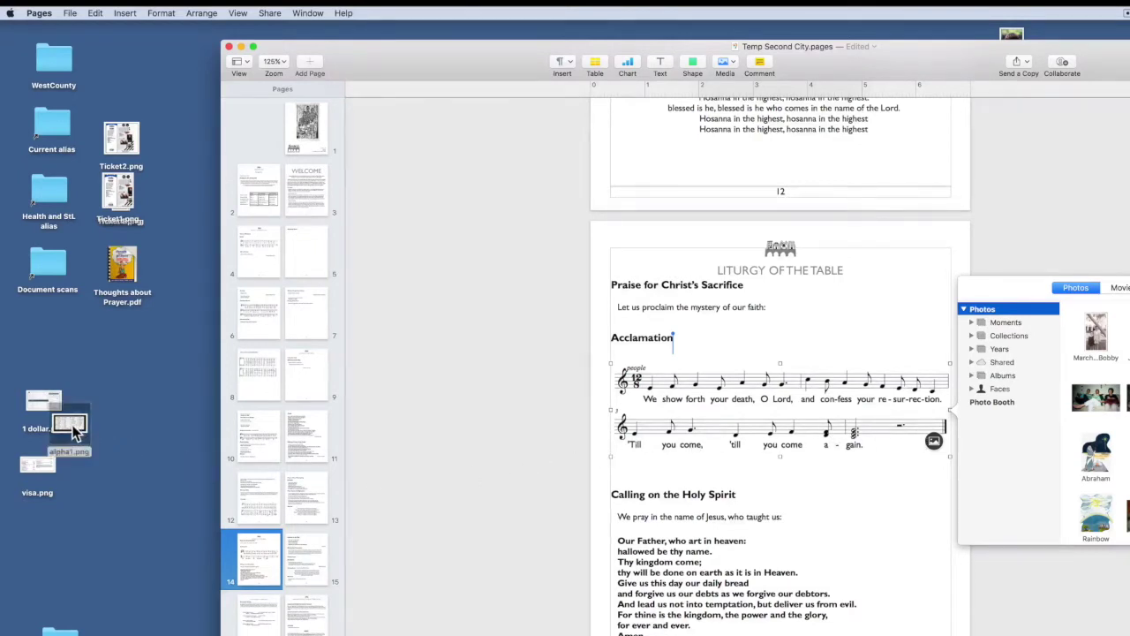
{"action": "left_click_drag", "start_coordinate": [82, 433], "coordinate": [764, 416]}
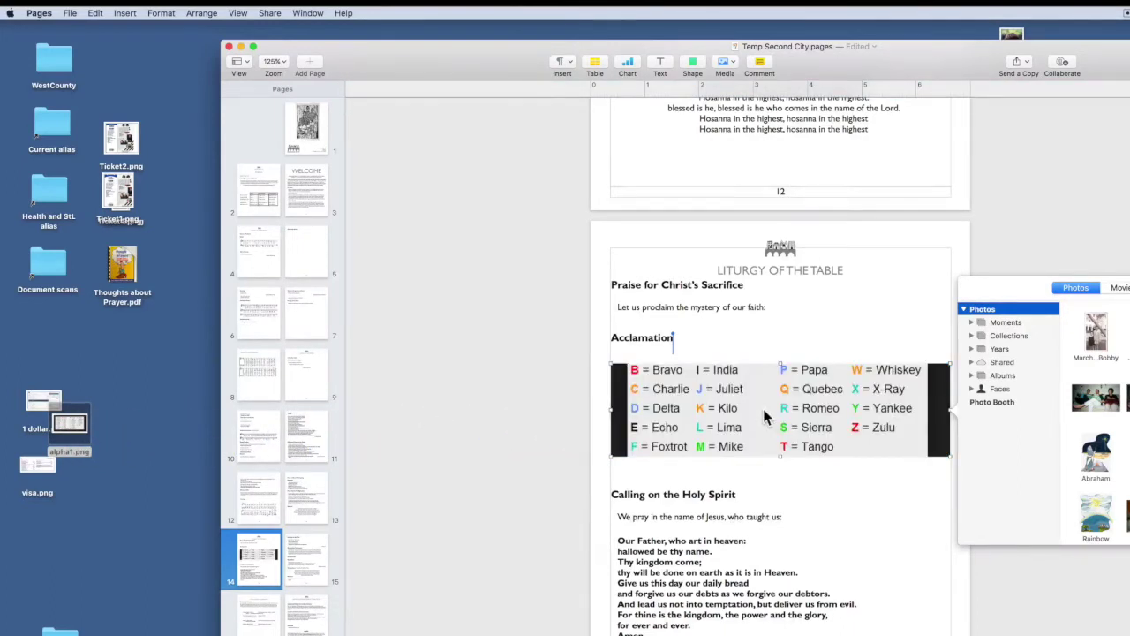
{"action": "key", "text": "super+z"}
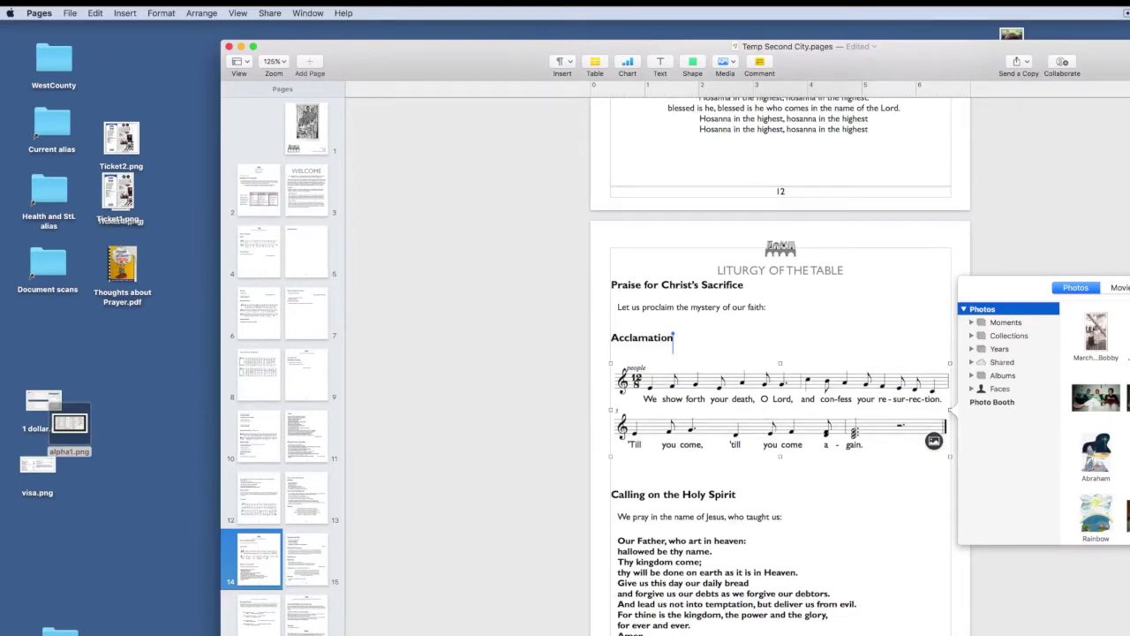
{"action": "mouse_move", "coordinate": [1126, 458]}
{"action": "left_mouse_down"}
{"action": "mouse_move", "coordinate": [872, 446]}
{"action": "mouse_move", "coordinate": [822, 424]}
{"action": "left_mouse_up"}
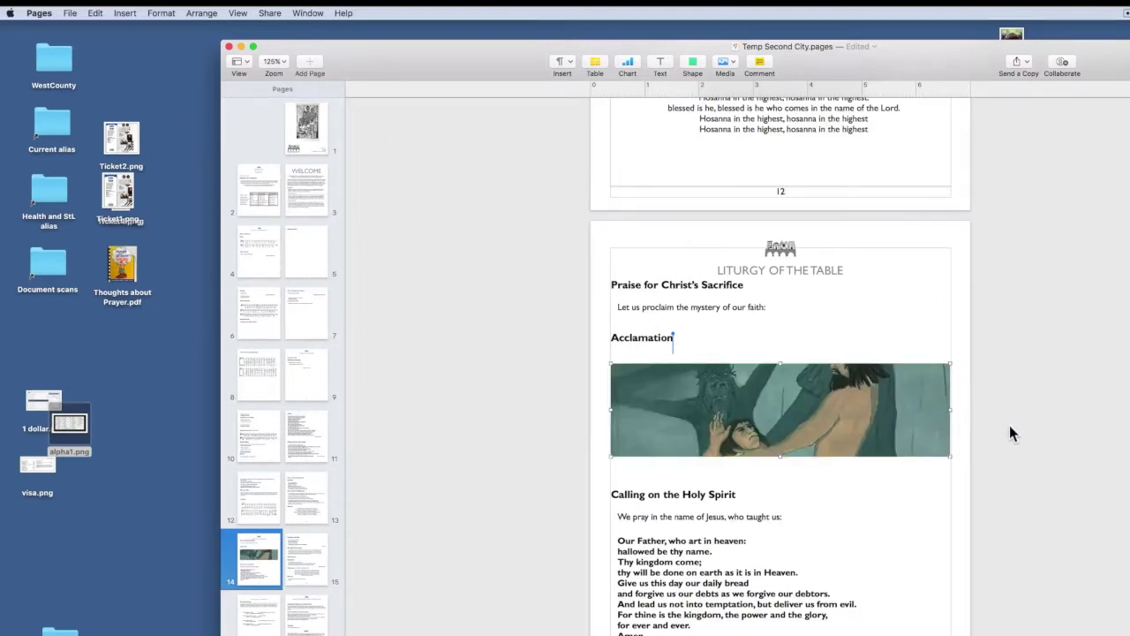
{"action": "key", "text": "super+z"}
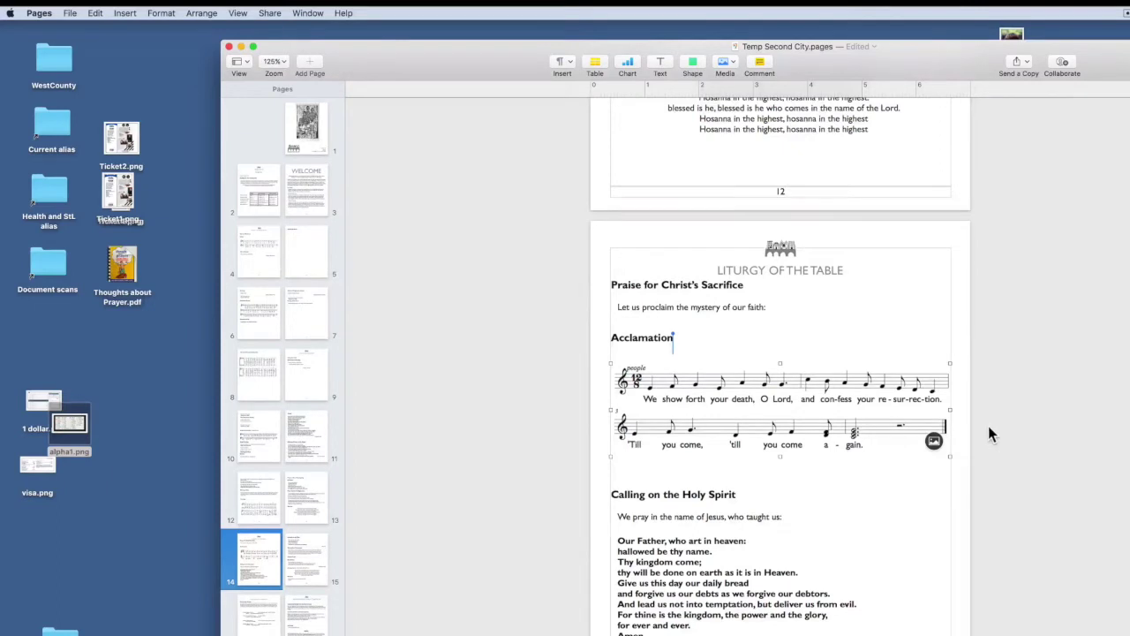
- Save the document as a custom template in the Template Chooser and give the template a title
{"action": "scroll", "coordinate": [515, 266], "scroll_direction": "up", "scroll_amount": 6}
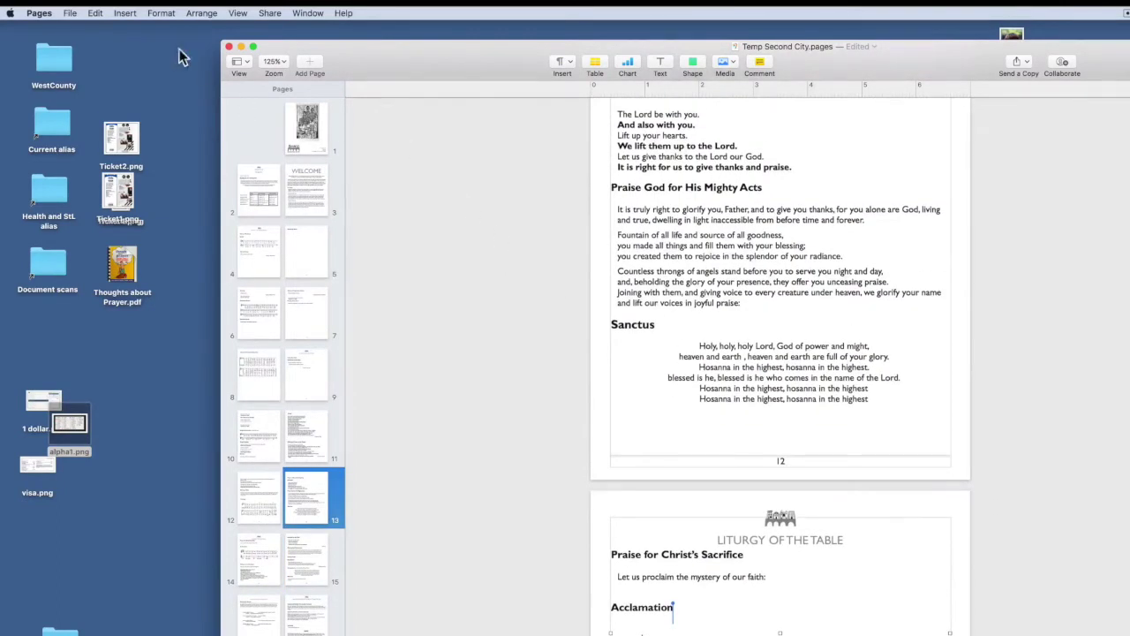
{"action": "left_click", "coordinate": [68, 14]}
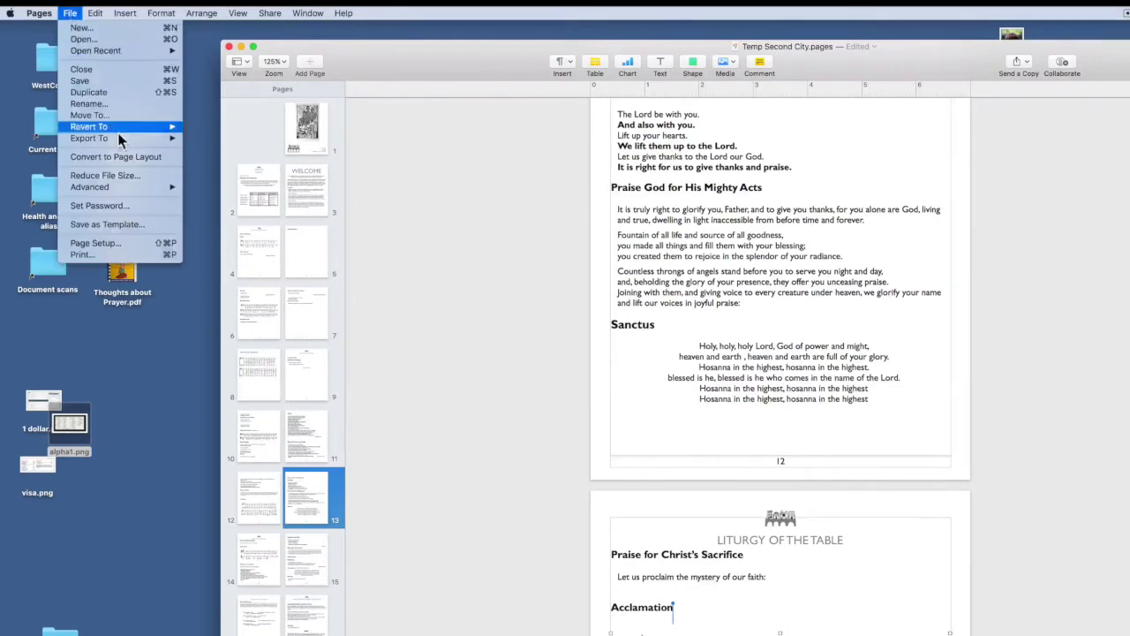
{"action": "mouse_move", "coordinate": [137, 185]}
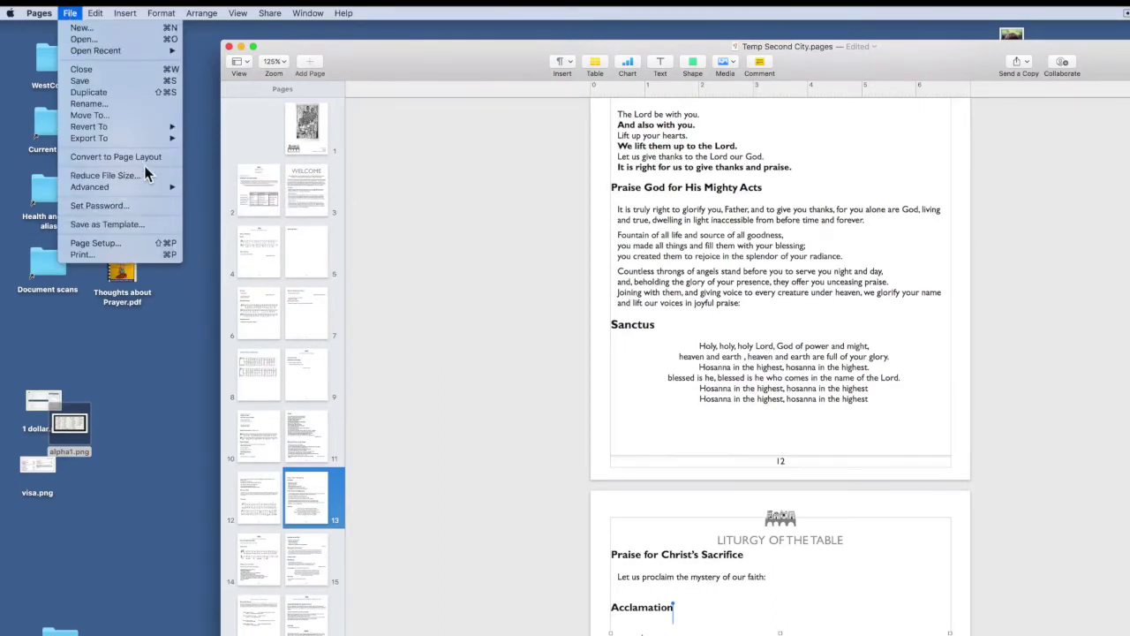
{"action": "left_click", "coordinate": [142, 226]}
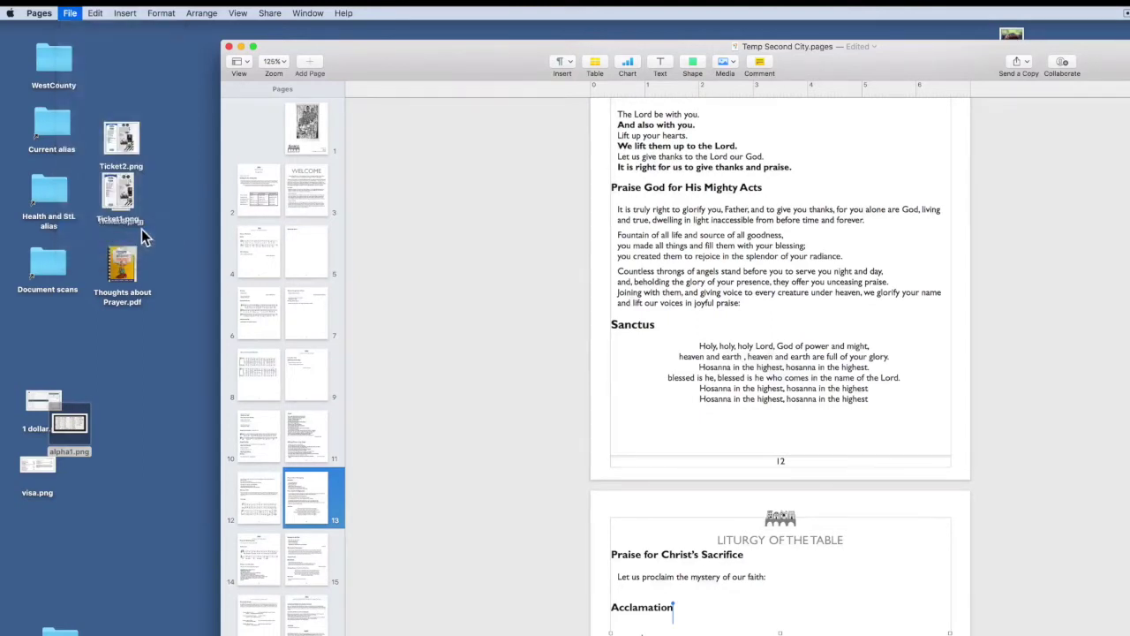
{"action": "left_click", "coordinate": [882, 143]}
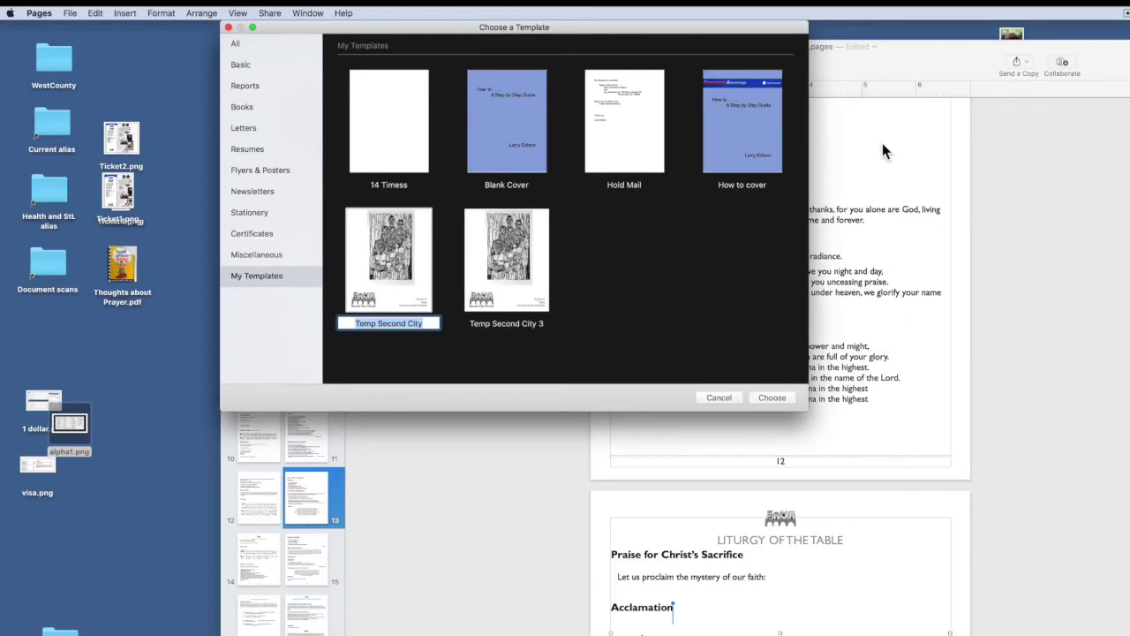
{"action": "type", "text": "Give it a title"}
- Create a new document from the newly saved template and go to its announcements and music credits near the end
{"action": "left_click", "coordinate": [768, 397]}
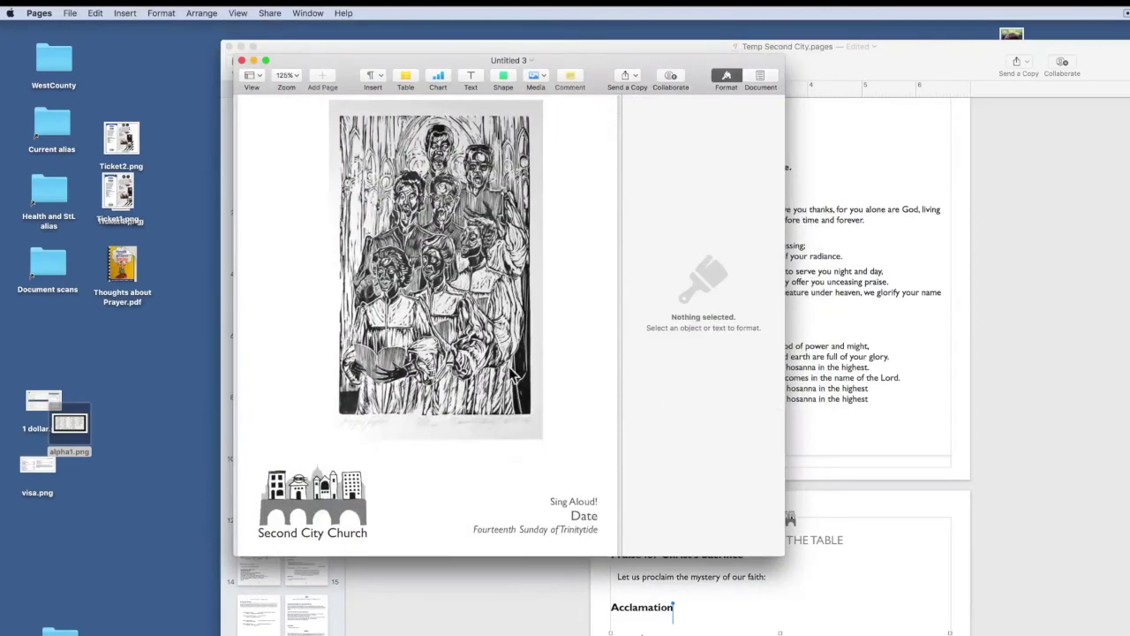
{"action": "scroll", "coordinate": [505, 366], "scroll_direction": "down", "scroll_amount": 15}
{"action": "scroll", "coordinate": [508, 375], "scroll_direction": "down", "scroll_amount": 15}
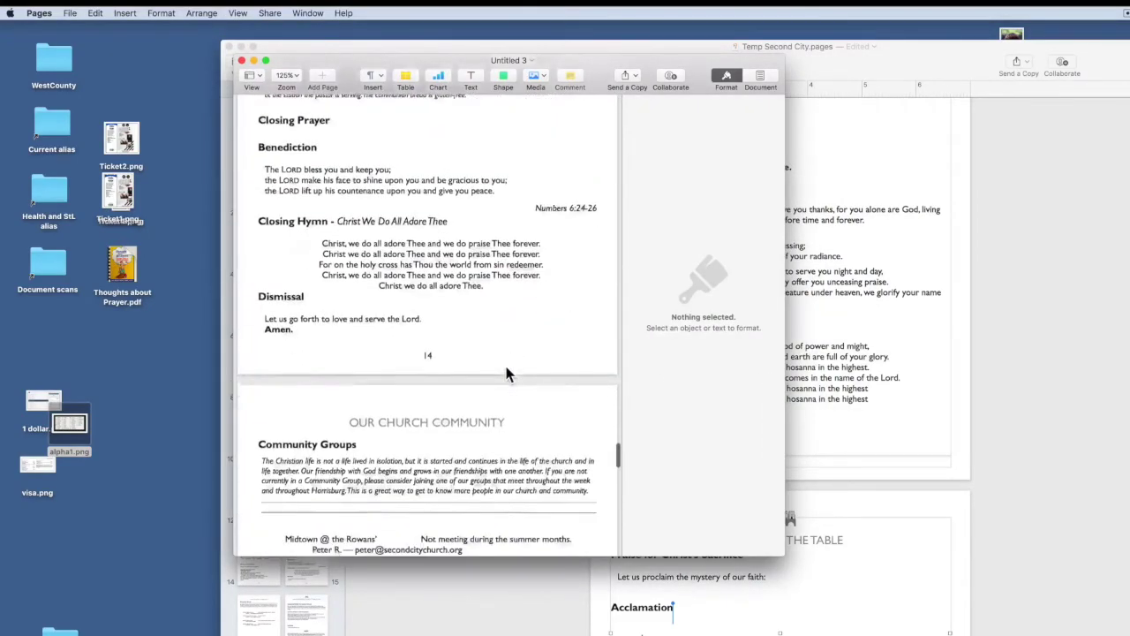
{"action": "scroll", "coordinate": [507, 375], "scroll_direction": "down", "scroll_amount": 15}
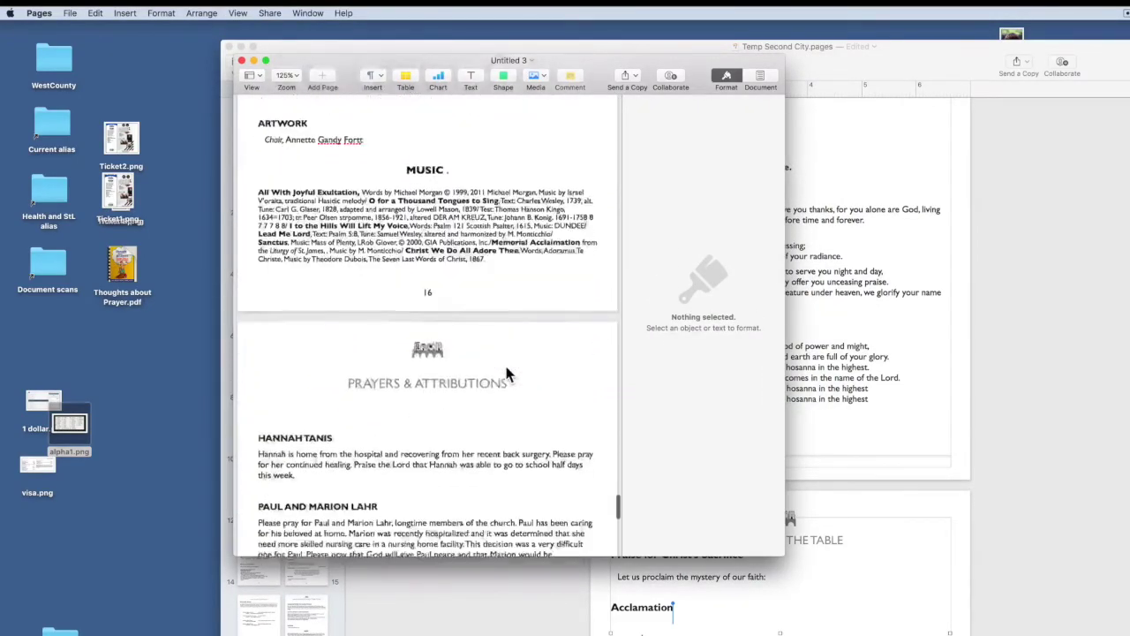
- Replace the church potluck heading with "rewerwerww" and the paragraph beneath it with "eh qwerqwerjkqwhe rjkqwhe rk" on the announcements page
{"action": "scroll", "coordinate": [506, 375], "scroll_direction": "down", "scroll_amount": 3}
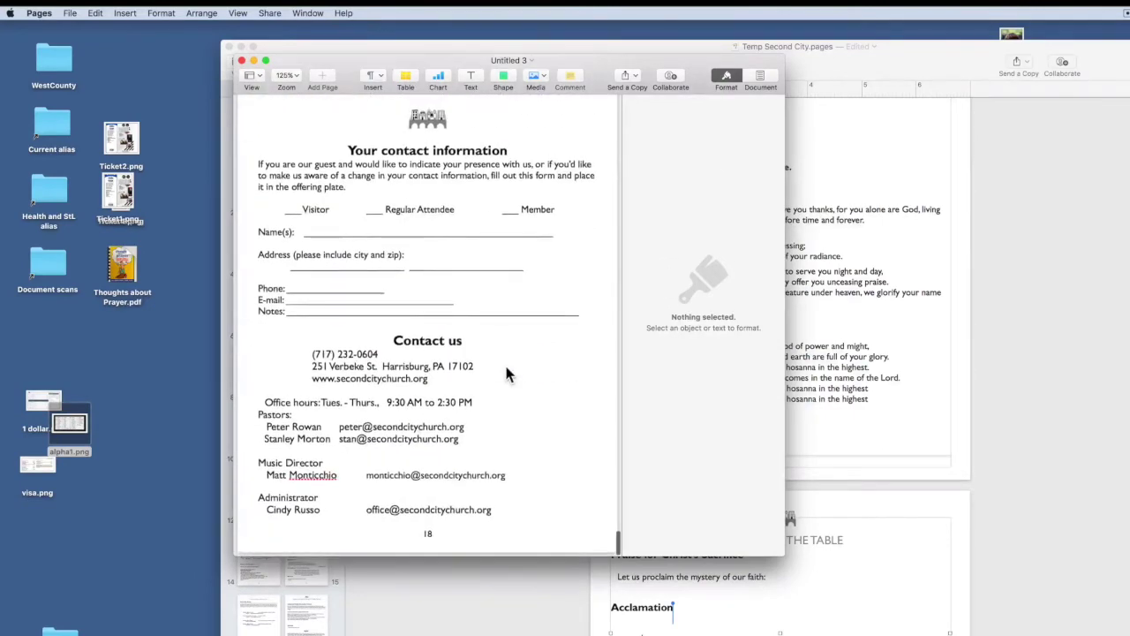
{"action": "scroll", "coordinate": [515, 376], "scroll_direction": "up", "scroll_amount": 10}
{"action": "scroll", "coordinate": [517, 396], "scroll_direction": "up", "scroll_amount": 10}
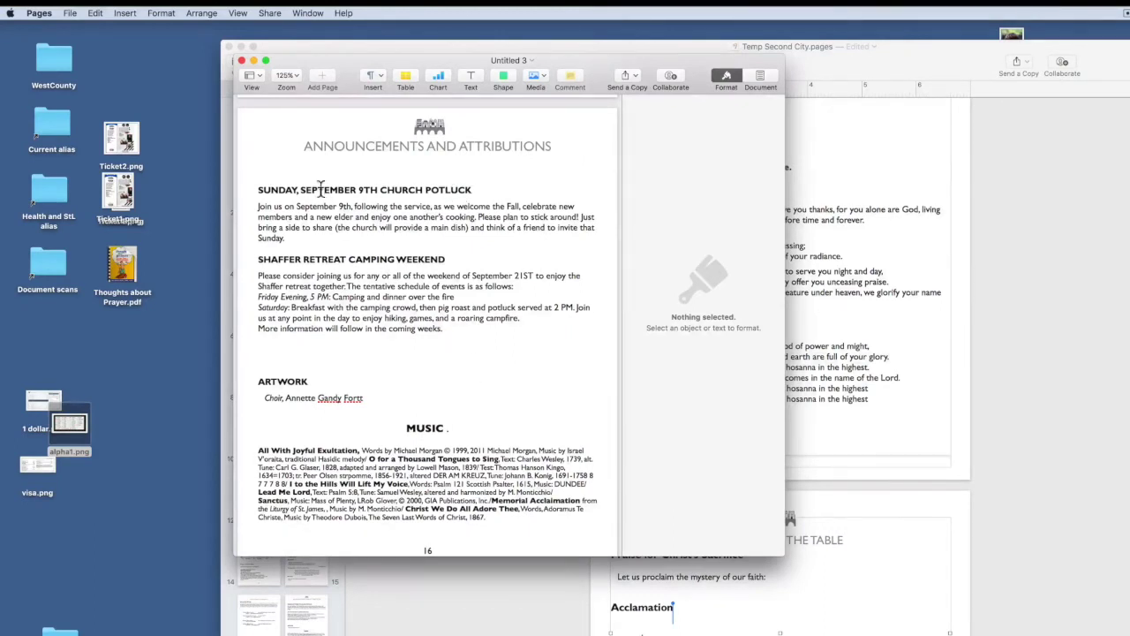
{"action": "triple_click", "coordinate": [342, 194]}
{"action": "type", "text": "r"}
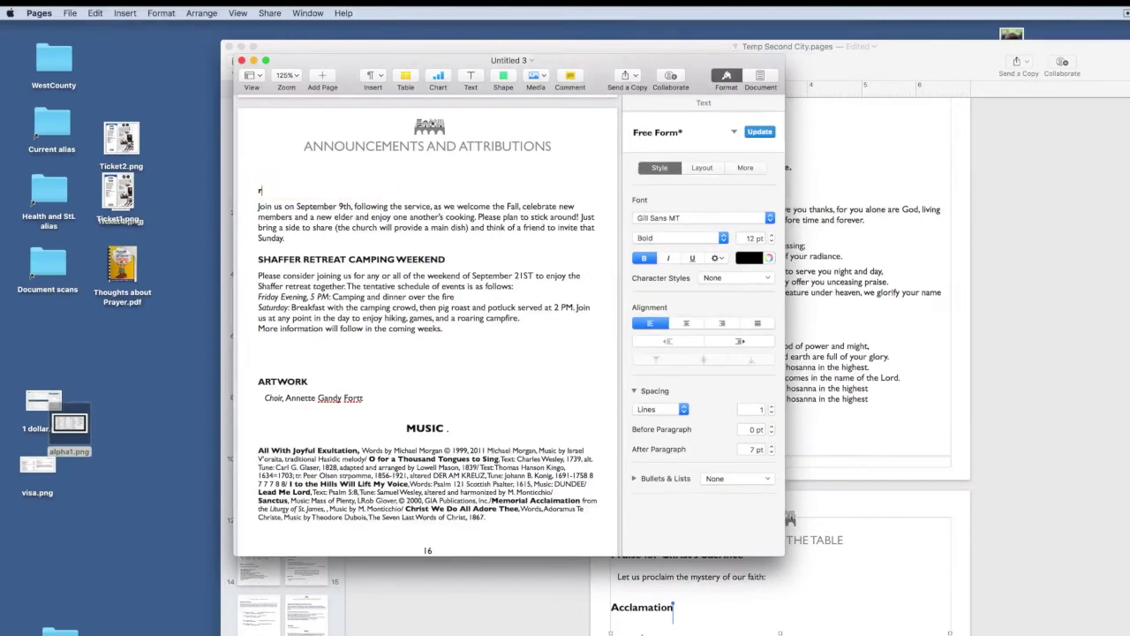
{"action": "type", "text": "ewerwerww"}
{"action": "triple_click", "coordinate": [334, 213]}
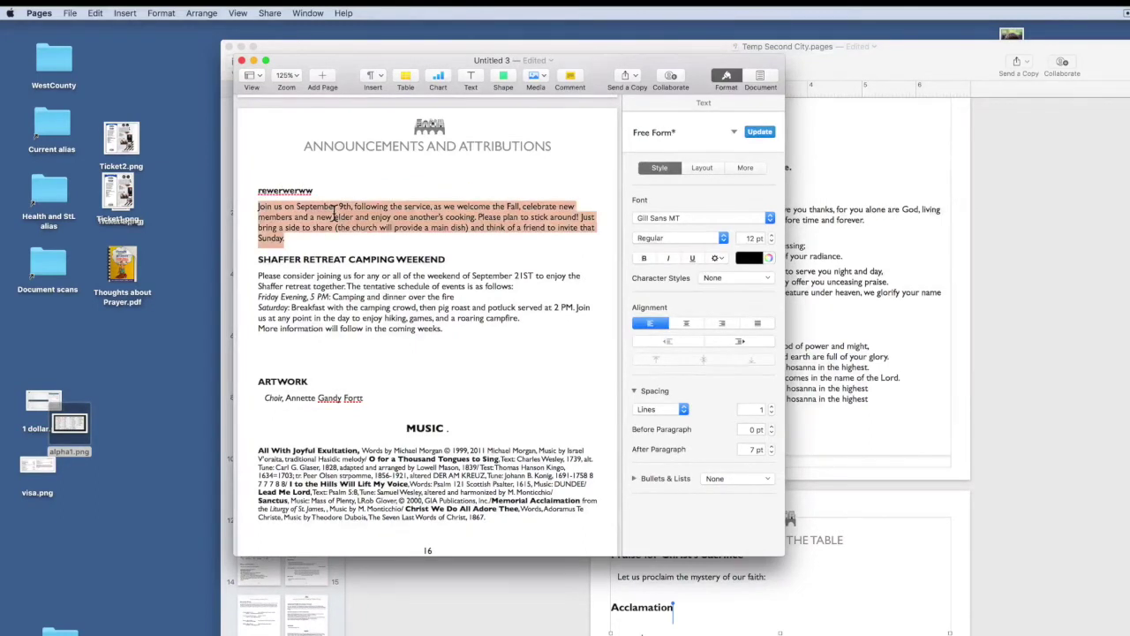
{"action": "type", "text": "eh qwerqwerjkqwhe rjkqwhe rk"}
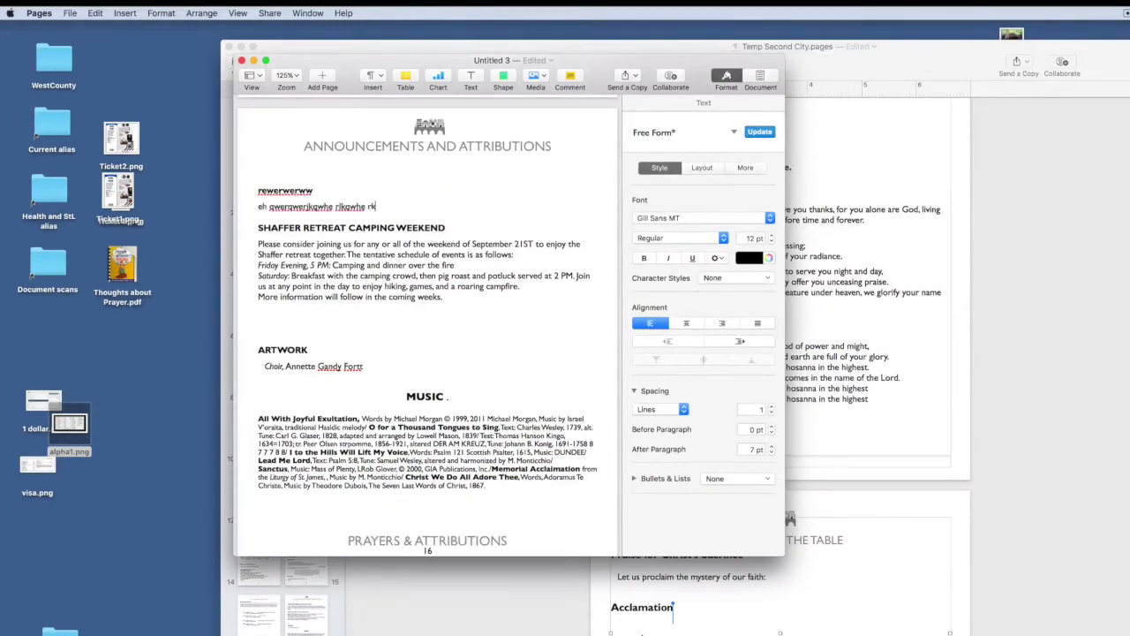
- Replace the music credits paragraph under the MUSIC heading with "we r wer wer wer wer wer qwr"
{"action": "triple_click", "coordinate": [390, 452]}
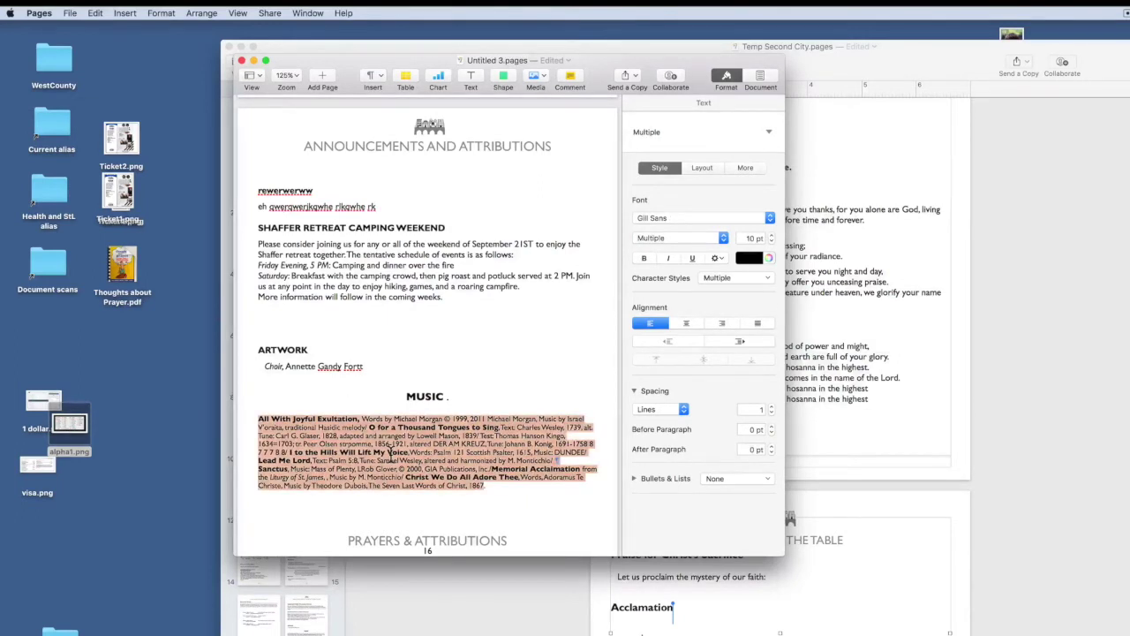
{"action": "type", "text": "we r wer wer qwer"}
{"action": "key", "text": "BackSpace"}
{"action": "key", "text": "BackSpace"}
{"action": "key", "text": "BackSpace"}
{"action": "key", "text": "BackSpace"}
{"action": "type", "text": "wer wer wer qwr"}
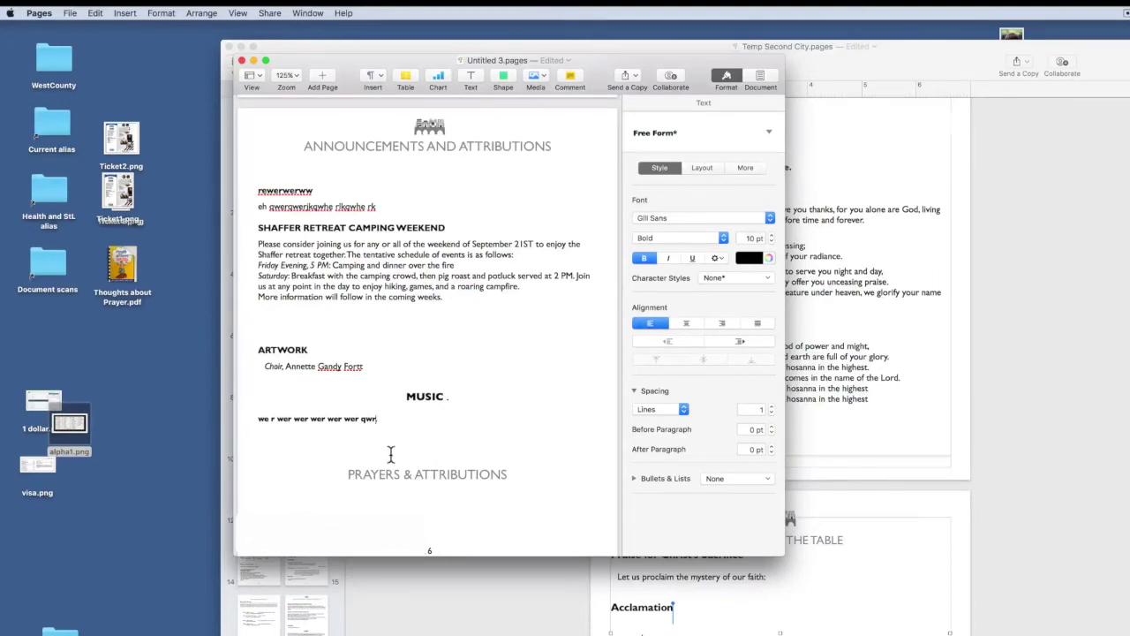
{"action": "scroll", "coordinate": [390, 452], "scroll_direction": "up", "scroll_amount": 2}
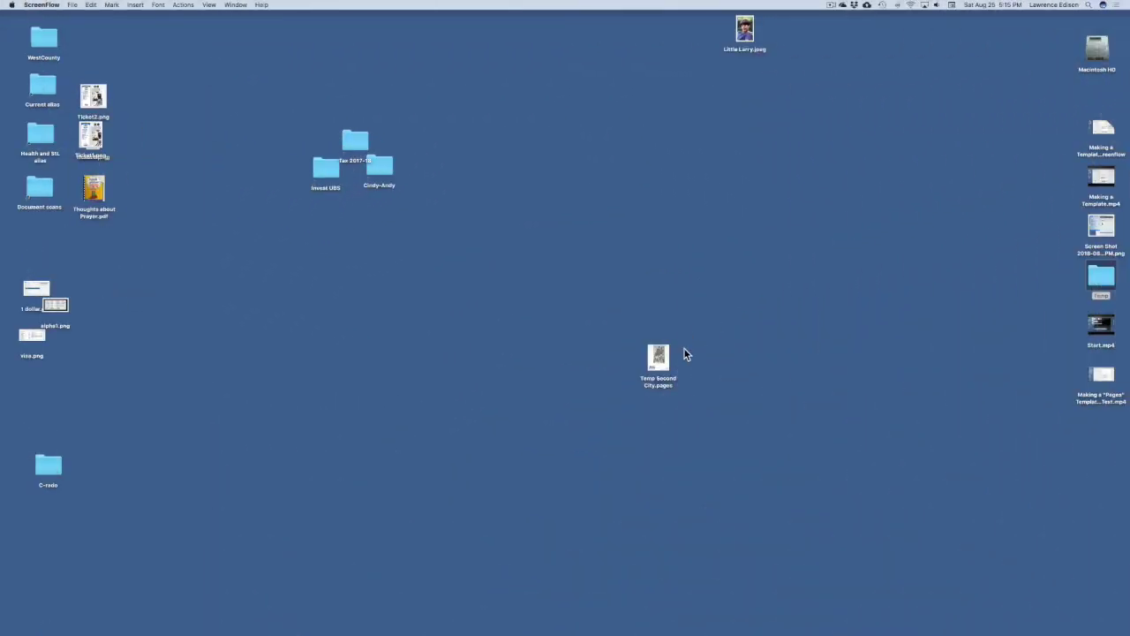
- Open Pages and create a new document from the custom template Temp Second City
{"action": "mouse_move", "coordinate": [543, 632]}
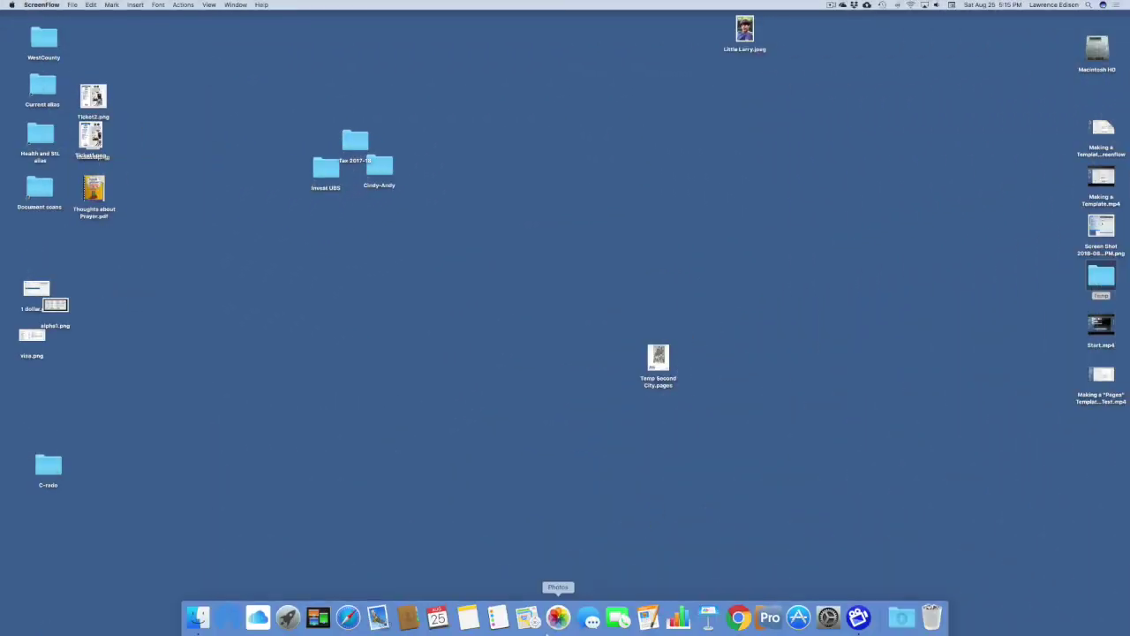
{"action": "left_click", "coordinate": [649, 619]}
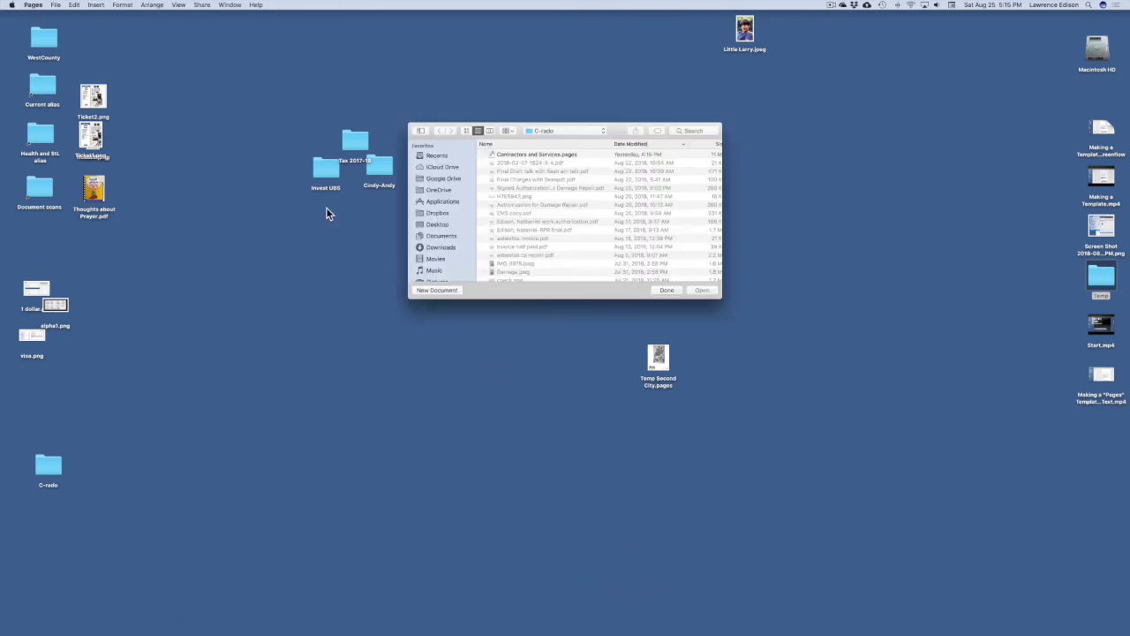
{"action": "left_click", "coordinate": [55, 6]}
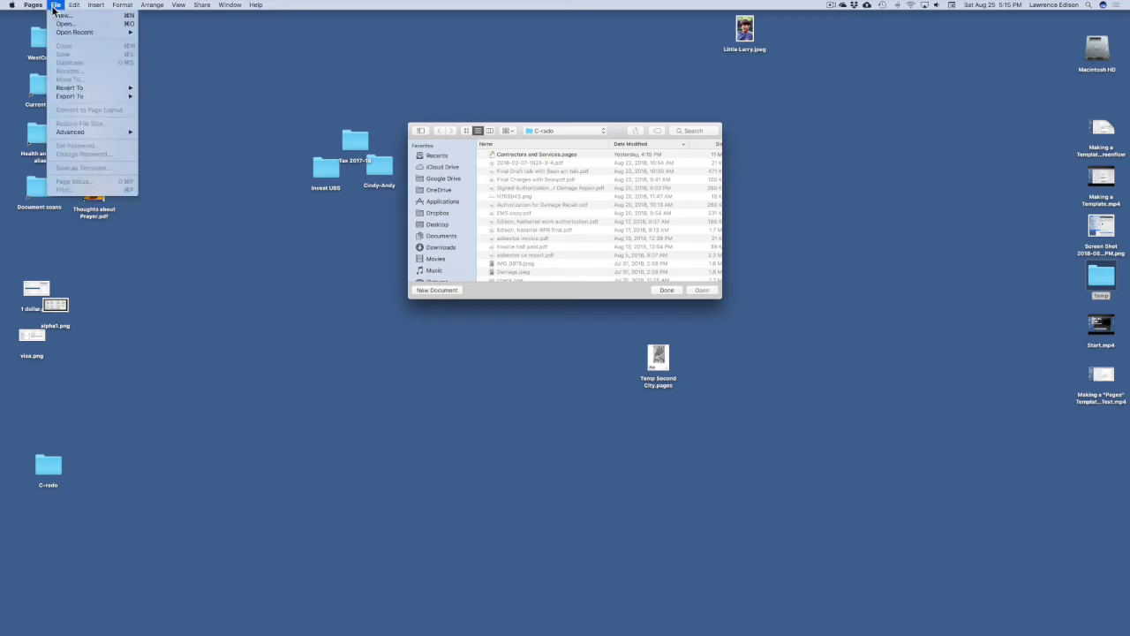
{"action": "left_click", "coordinate": [56, 16]}
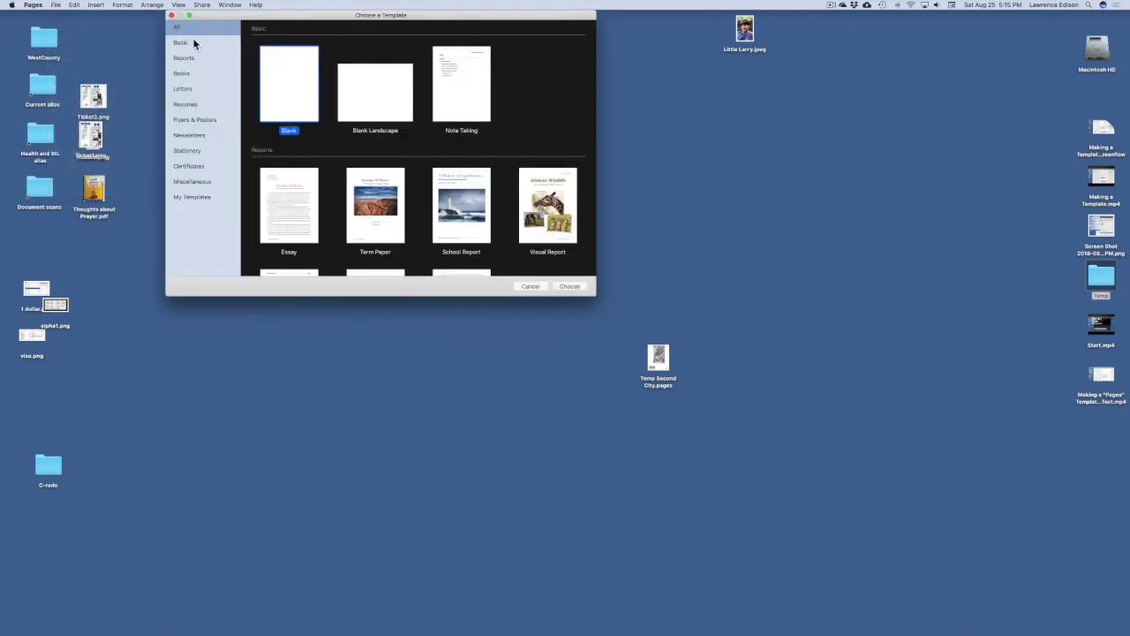
{"action": "left_click", "coordinate": [214, 197]}
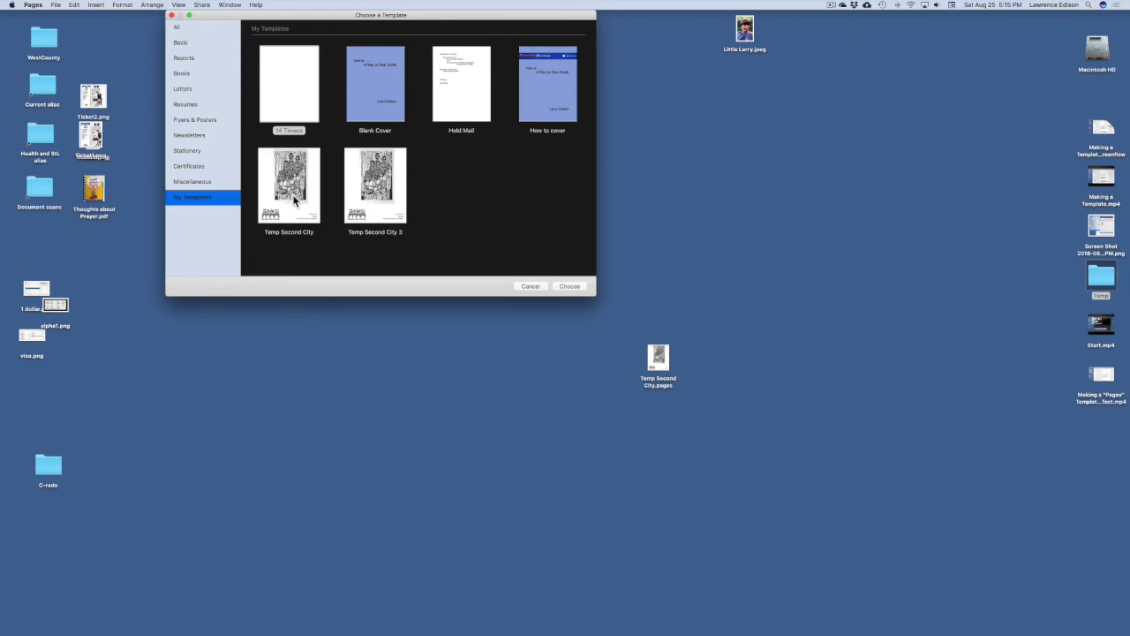
{"action": "left_click", "coordinate": [294, 200]}
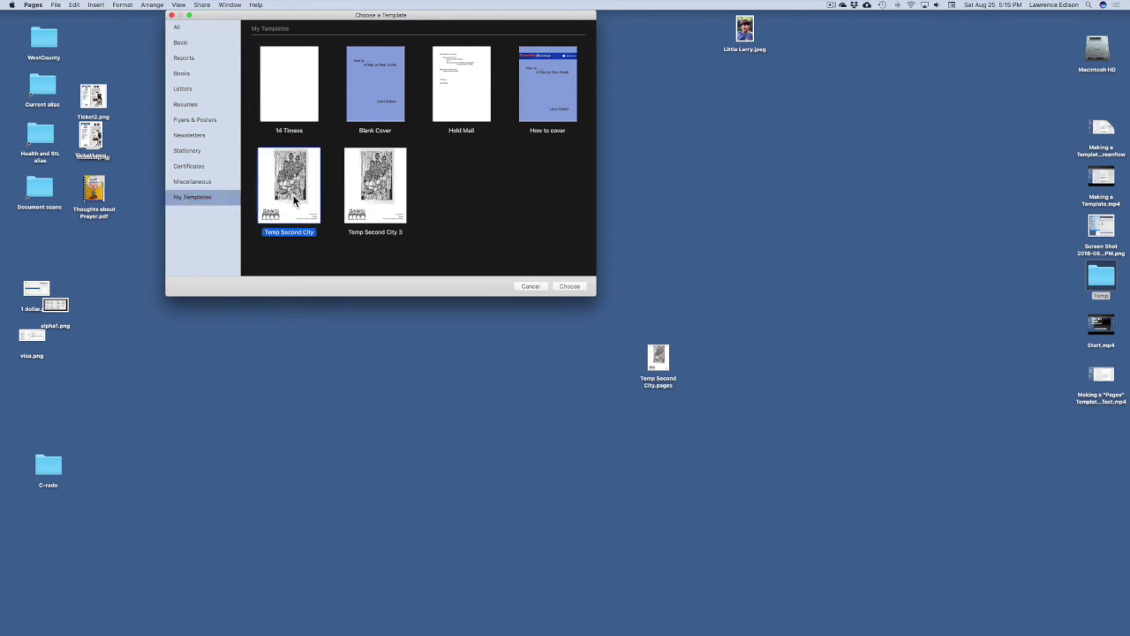
{"action": "double_click", "coordinate": [292, 194]}
- Replace the "Longer text goes here" placeholder on the Meditations page with the filler text "afiuqerjlkqwejlr e"
{"action": "scroll", "coordinate": [411, 271], "scroll_direction": "down", "scroll_amount": 5}
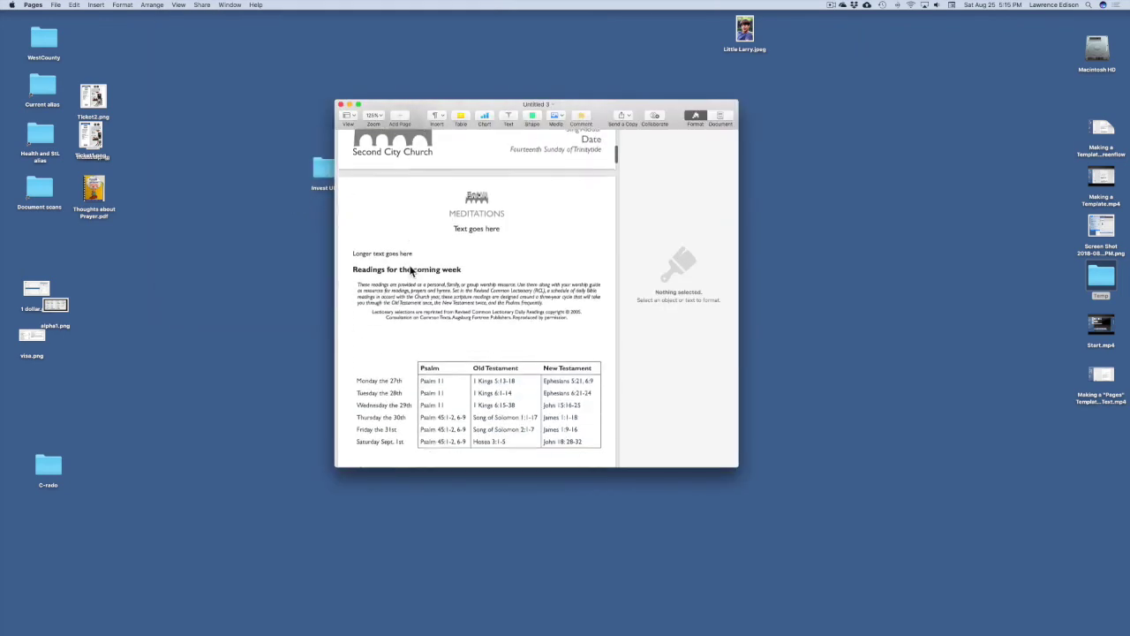
{"action": "scroll", "coordinate": [410, 271], "scroll_direction": "down", "scroll_amount": 2}
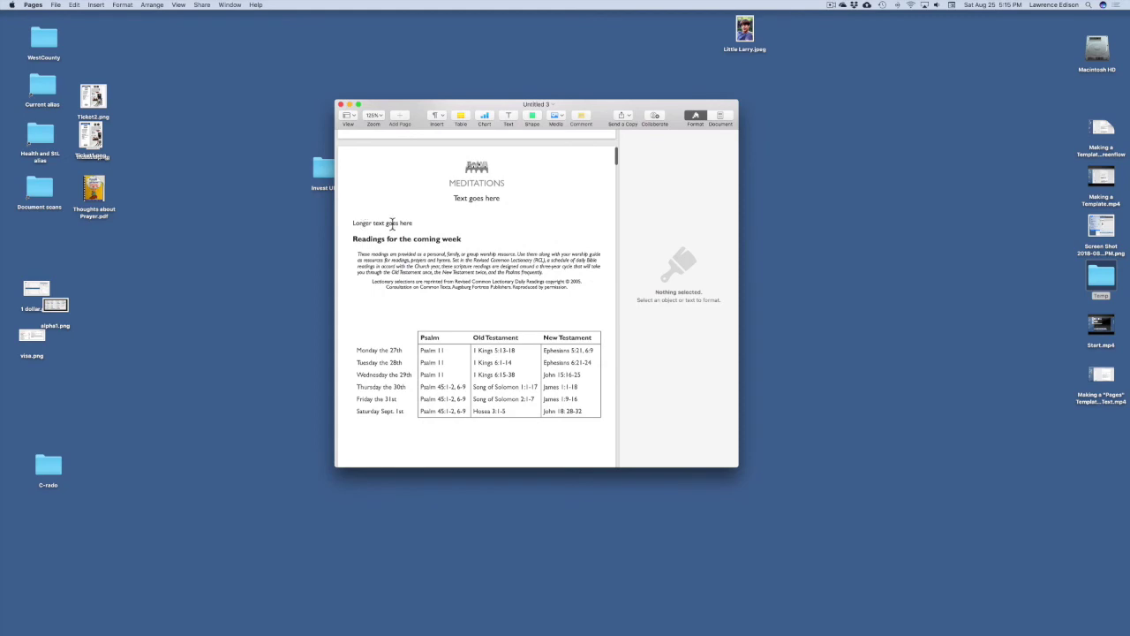
{"action": "left_click", "coordinate": [392, 225]}
{"action": "type", "text": "afiuqerjlkqwejlr     e"}
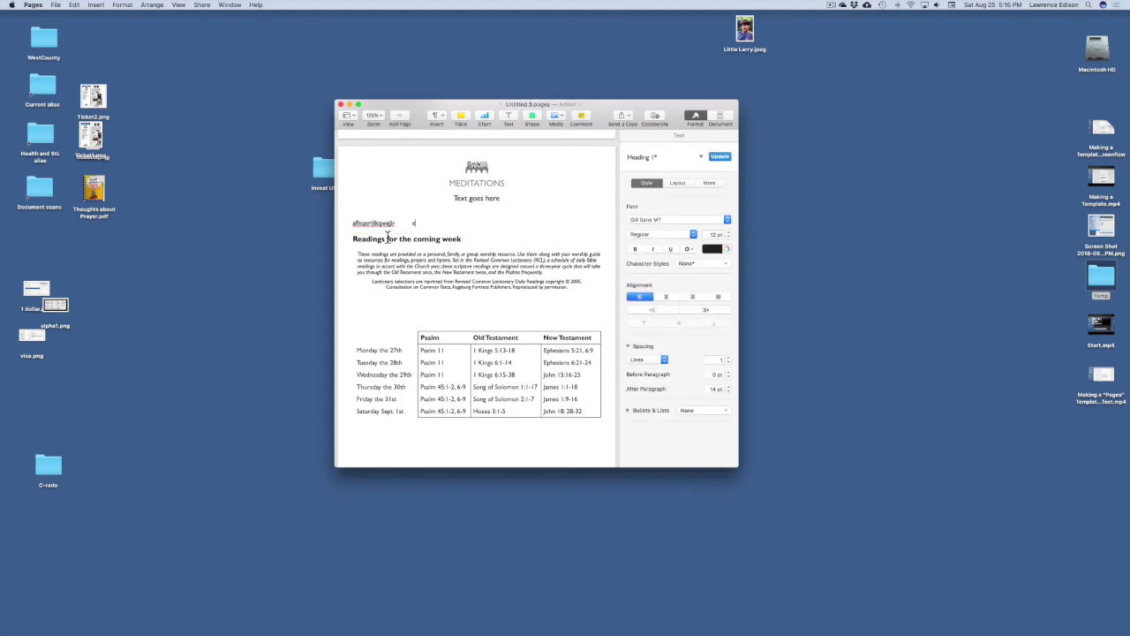
{"action": "left_click", "coordinate": [386, 238]}
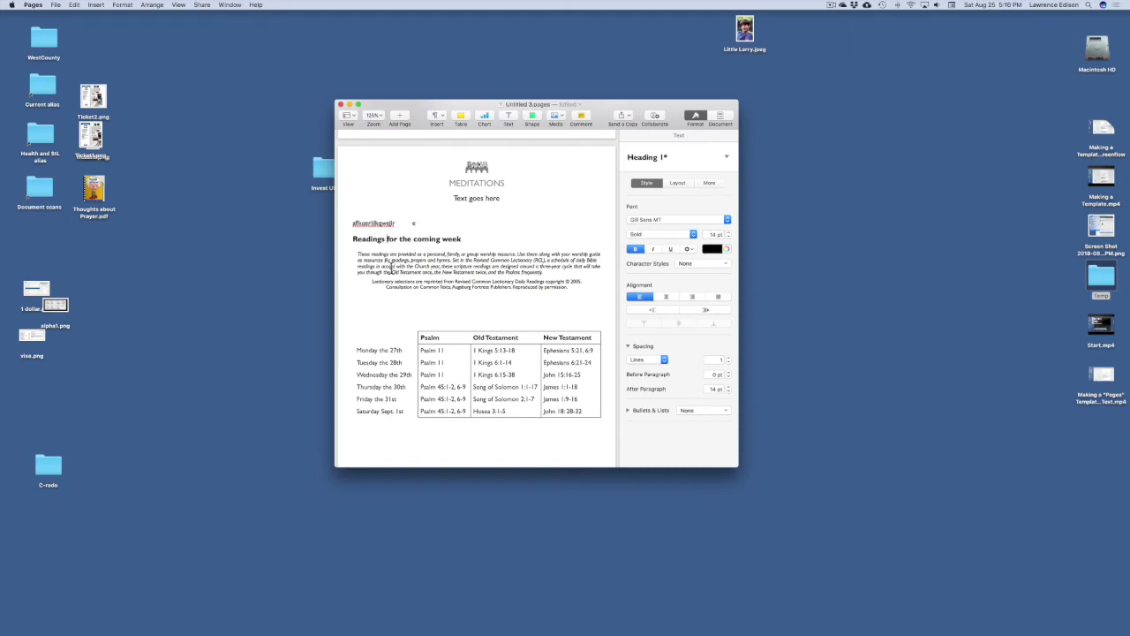
- Fill the "Text goes here" placeholder under the Meditations heading with "kjdlajsdflkasd"
{"action": "scroll", "coordinate": [404, 303], "scroll_direction": "down", "scroll_amount": 5}
{"action": "scroll", "coordinate": [404, 303], "scroll_direction": "up", "scroll_amount": 4}
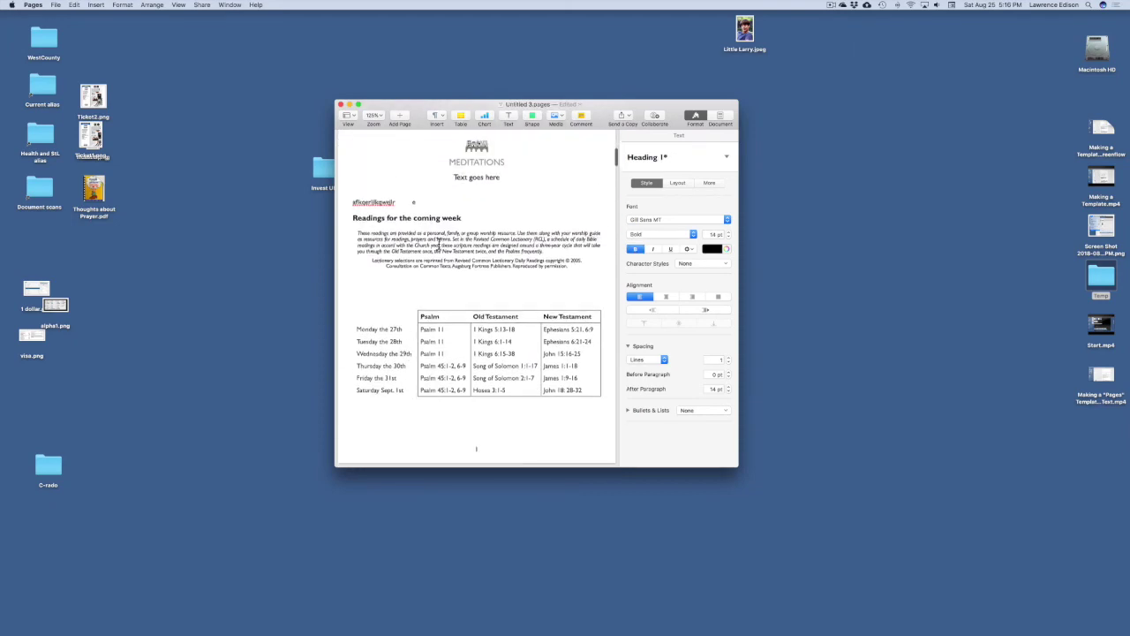
{"action": "left_click", "coordinate": [462, 176]}
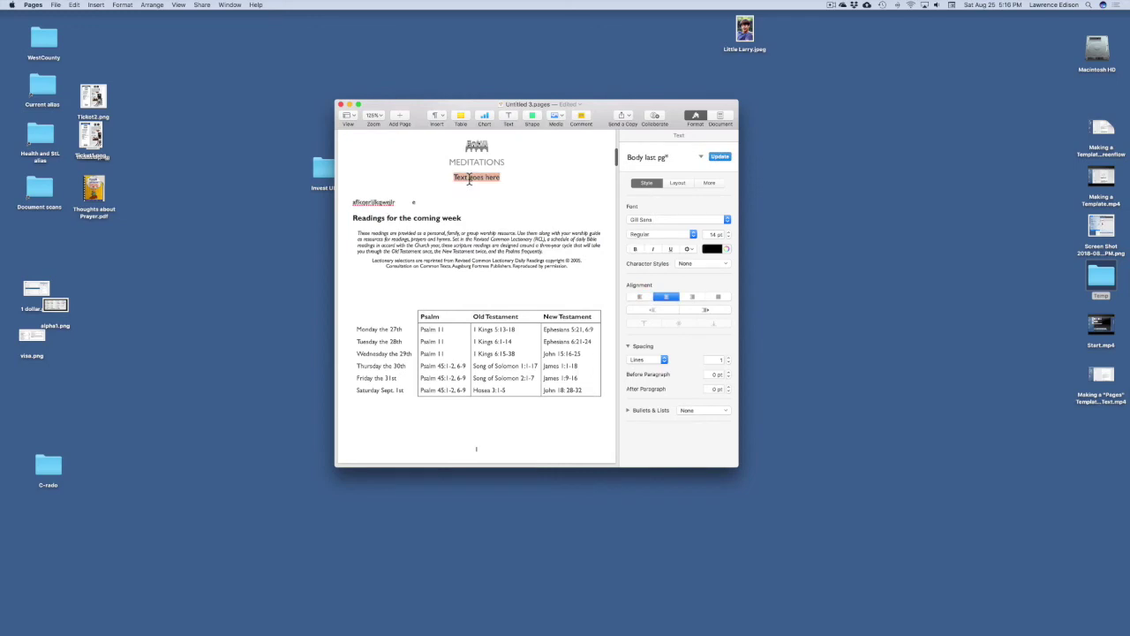
{"action": "type", "text": "kjdlajsdflkasd"}
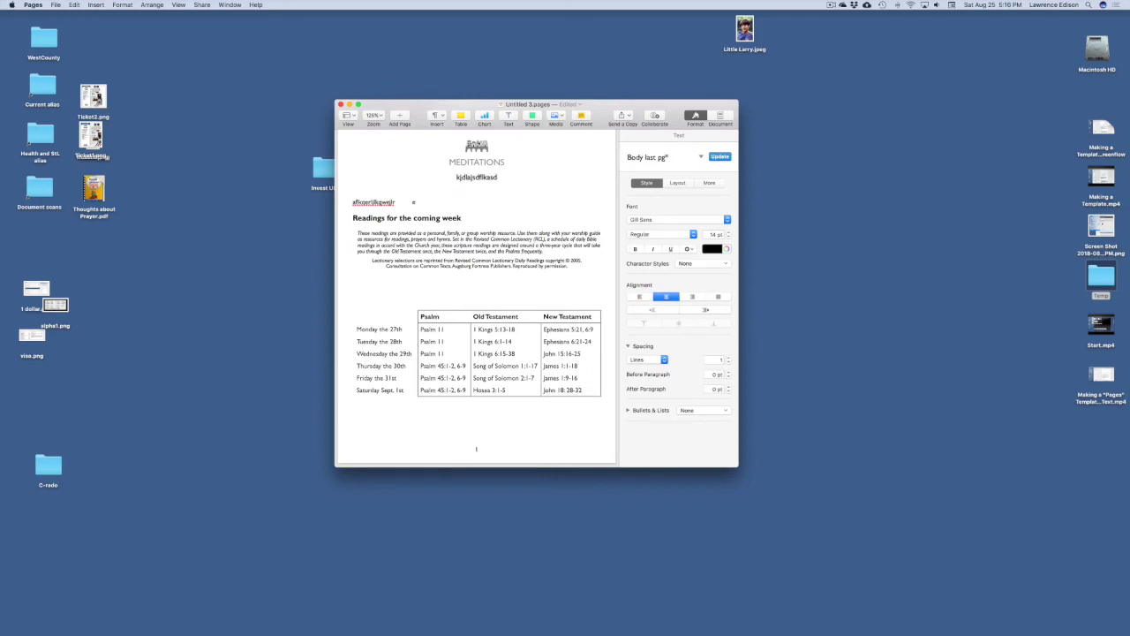